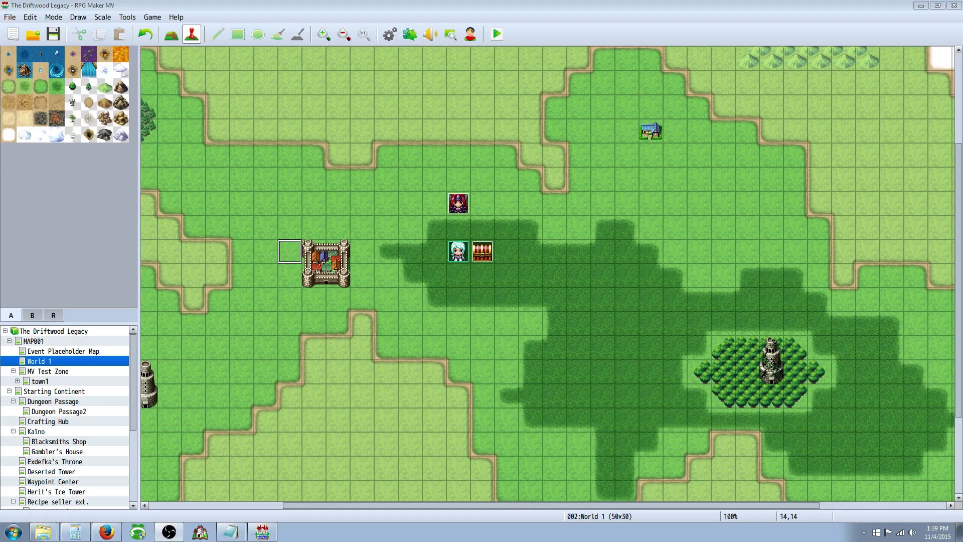
- Bring the yanfly.moe news page with the Regen Scroll post to the front in Firefox
left_click(106, 532)
- Maximize Firefox and scroll the Regen Scroll post down to its plugin links and back up
double_click(326, 6)
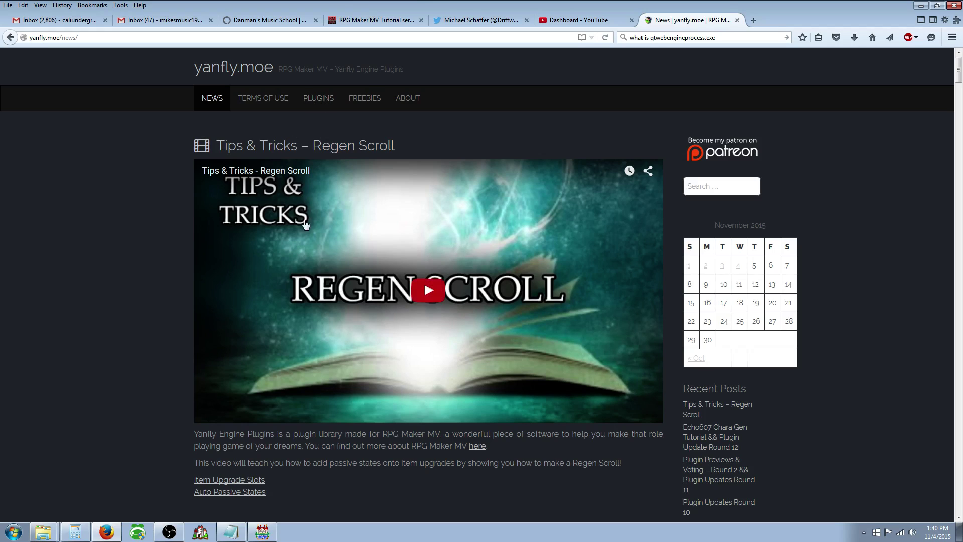
scroll(310, 151, "down", 5)
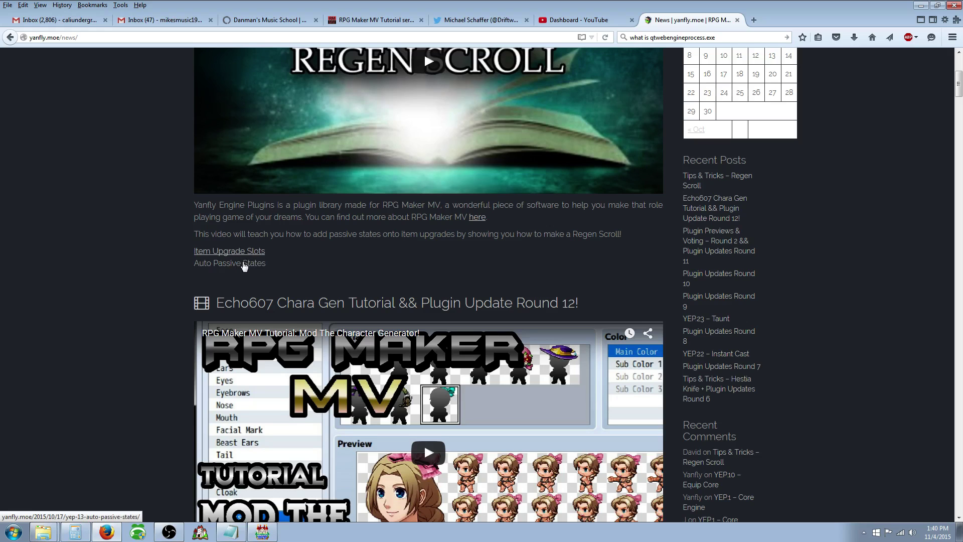
scroll(318, 248, "up", 5)
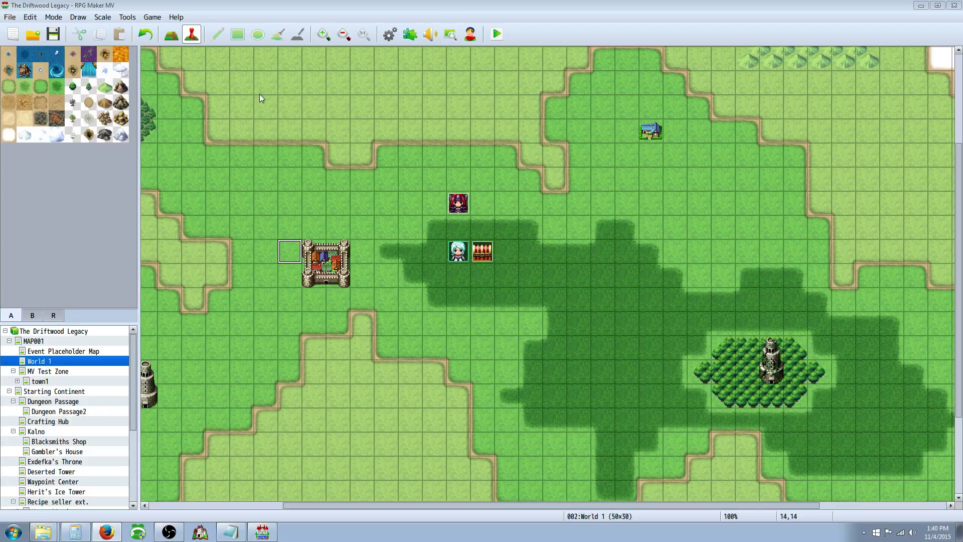
- Open the Database on the States tab and scroll down to the passive states
left_click(392, 40)
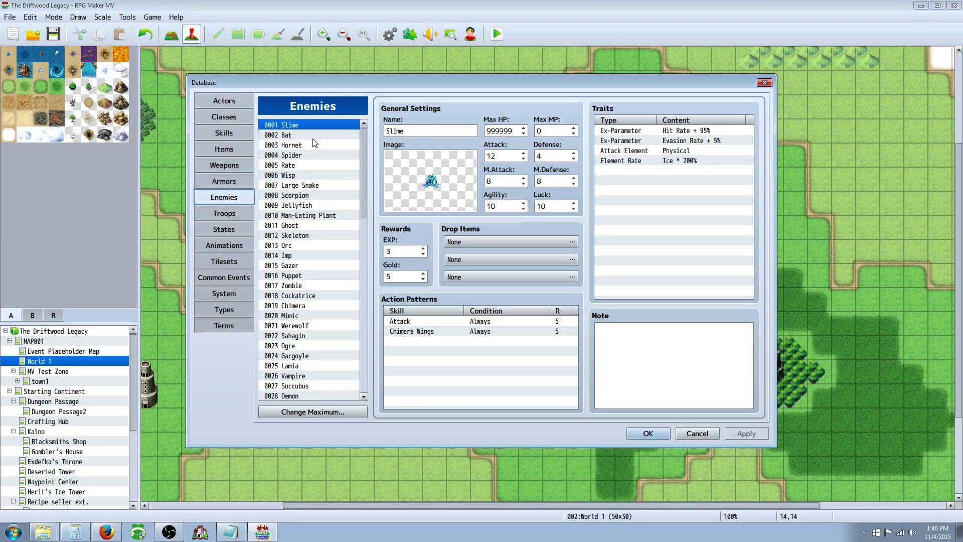
left_click(236, 232)
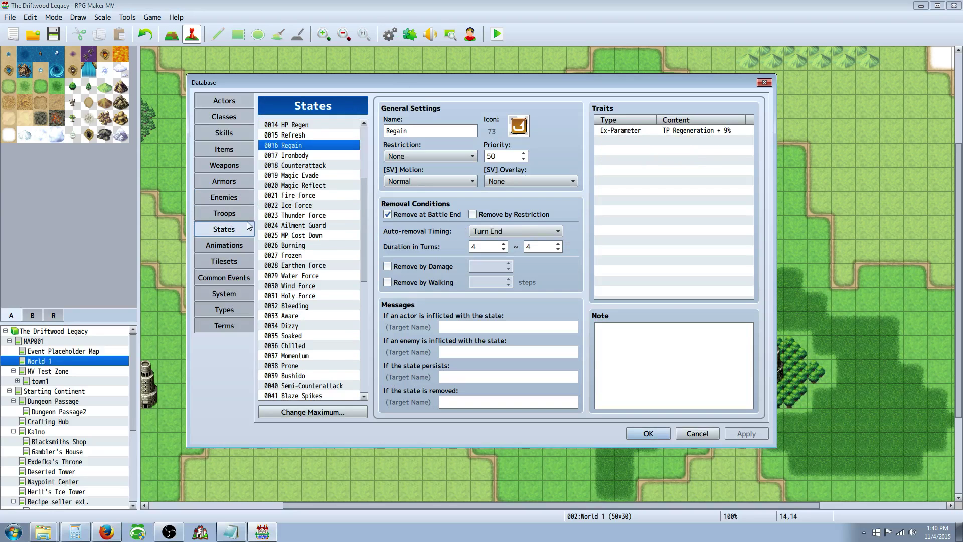
scroll(360, 210, "down", 1)
scroll(360, 211, "down", 9)
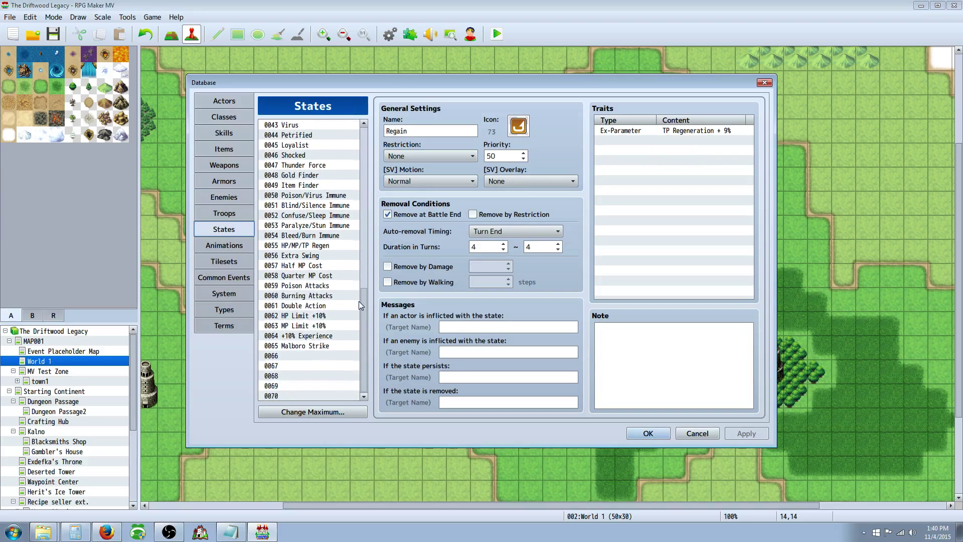
- Inspect the Poison/Virus Immune, Gold Finder and Item Finder states
left_click(307, 197)
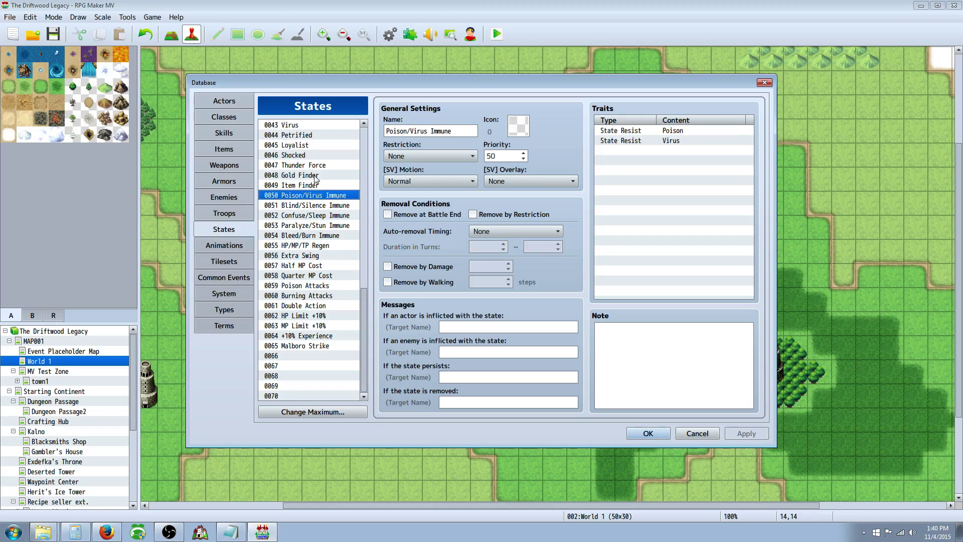
left_click(313, 176)
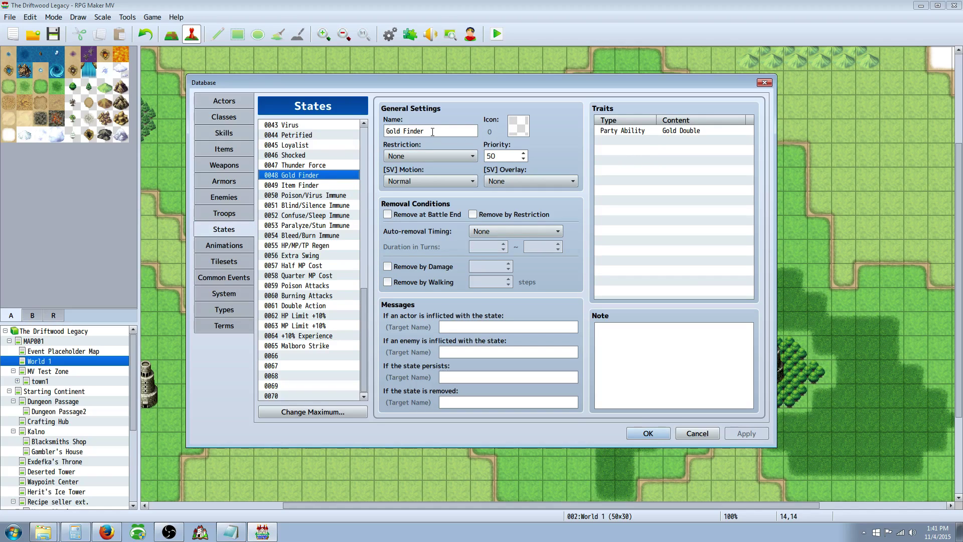
left_click(304, 186)
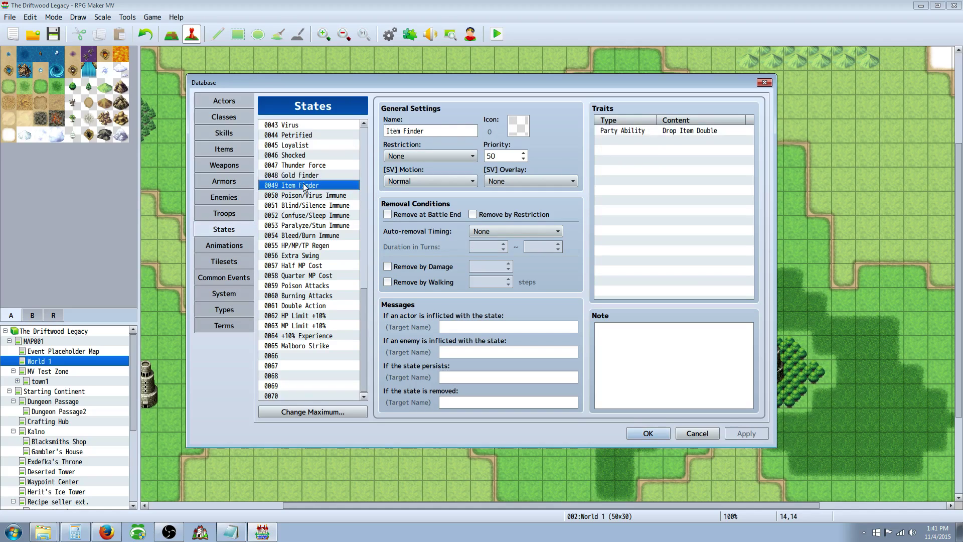
key("Down")
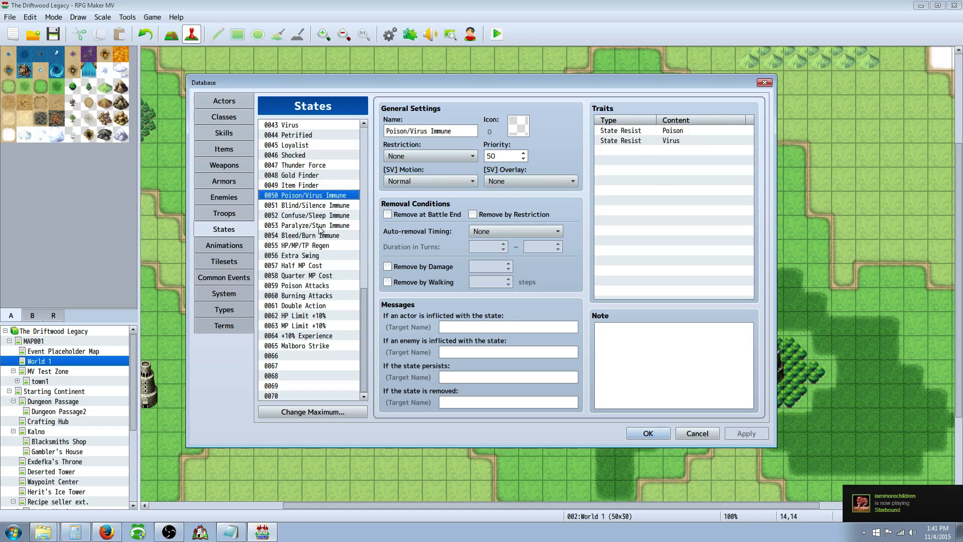
- Review HP/MP/TP Regen's traits: HP Regeneration, MP Regeneration + 3% and TP Regeneration + 5%
left_click(317, 246)
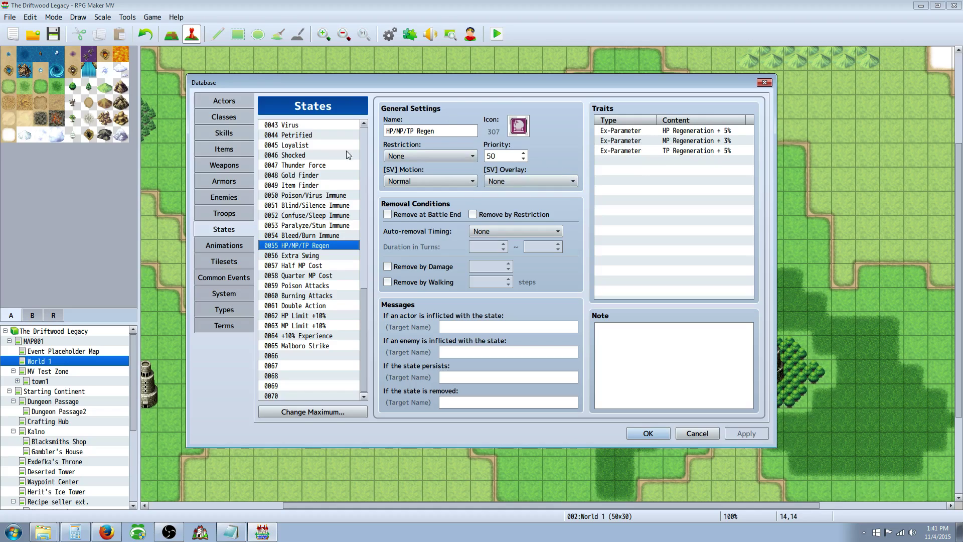
left_click(695, 131)
left_click(697, 141)
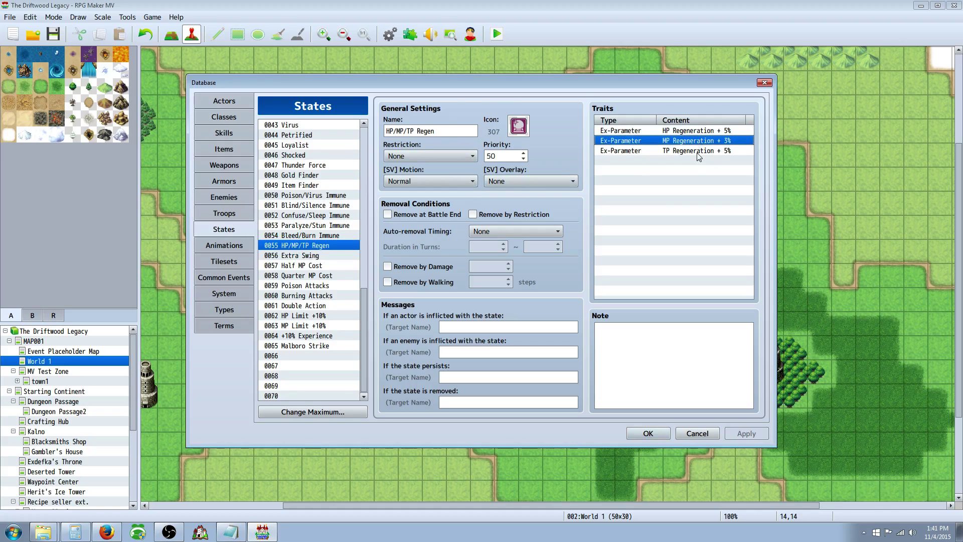
left_click(676, 132)
left_click(678, 143)
left_click(676, 151)
- Inspect Extra Swing, Half and Quarter MP Cost, Poison Attacks and Burning Attacks with their traits
left_click(327, 257)
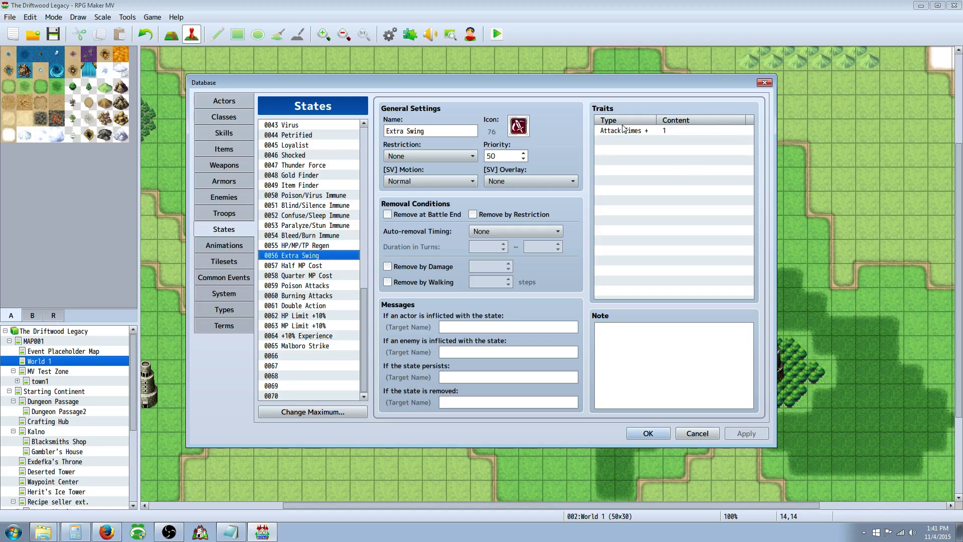
left_click(637, 131)
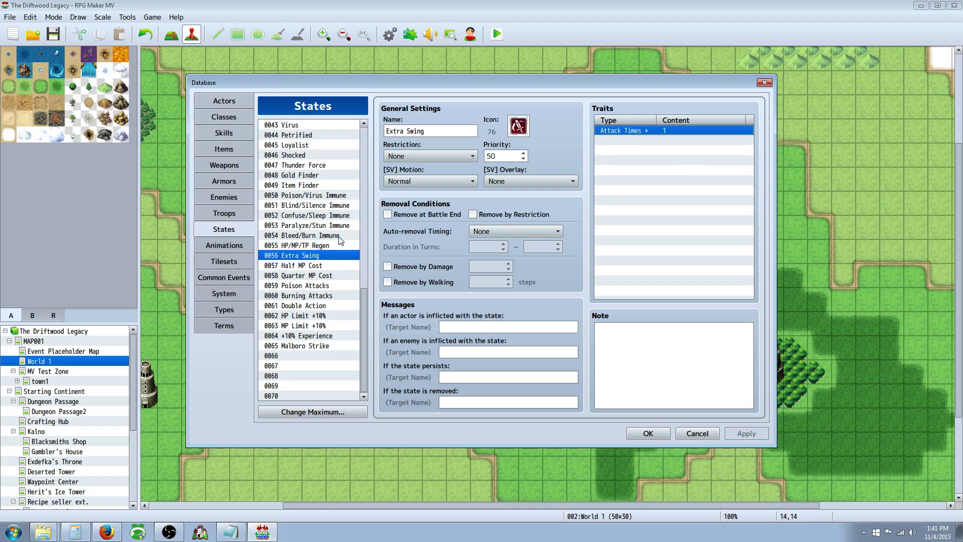
left_click(312, 267)
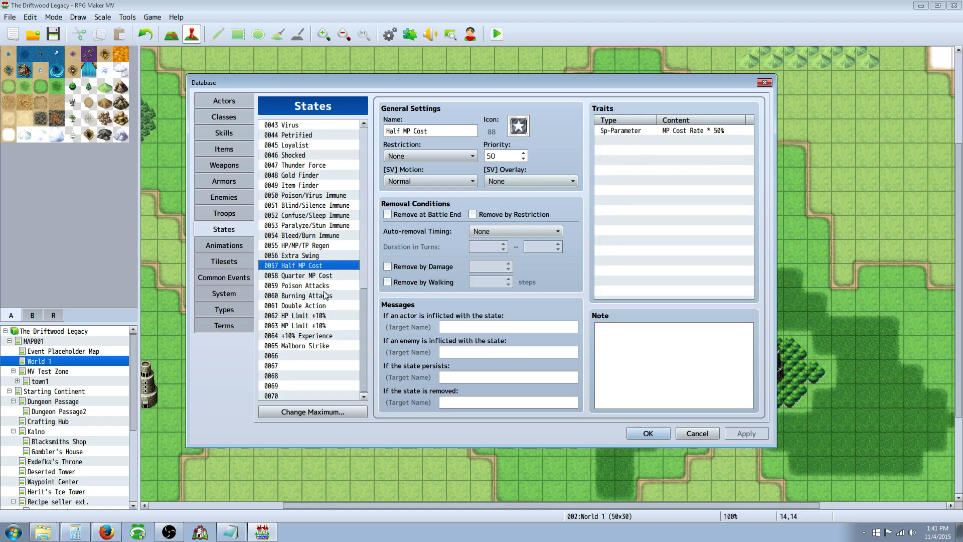
left_click(320, 278)
left_click(671, 130)
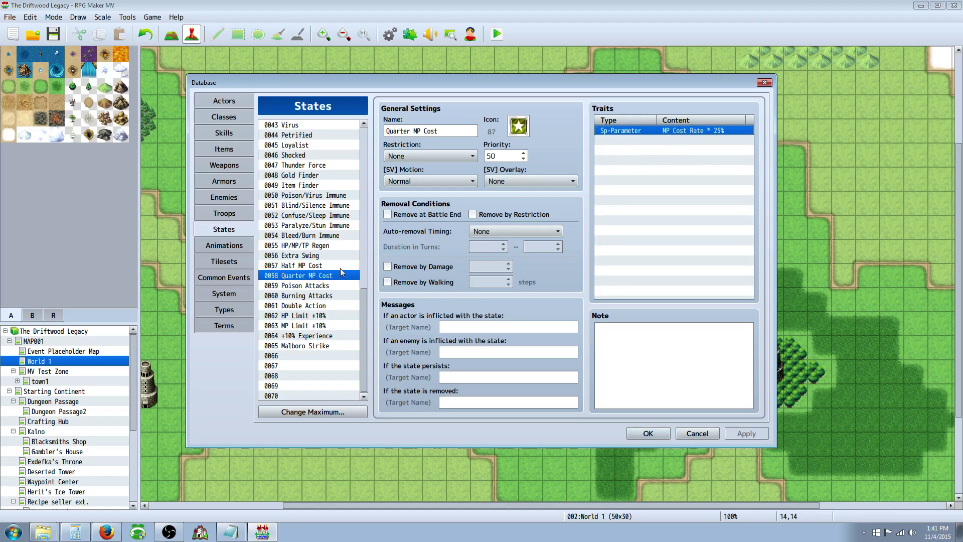
left_click(313, 287)
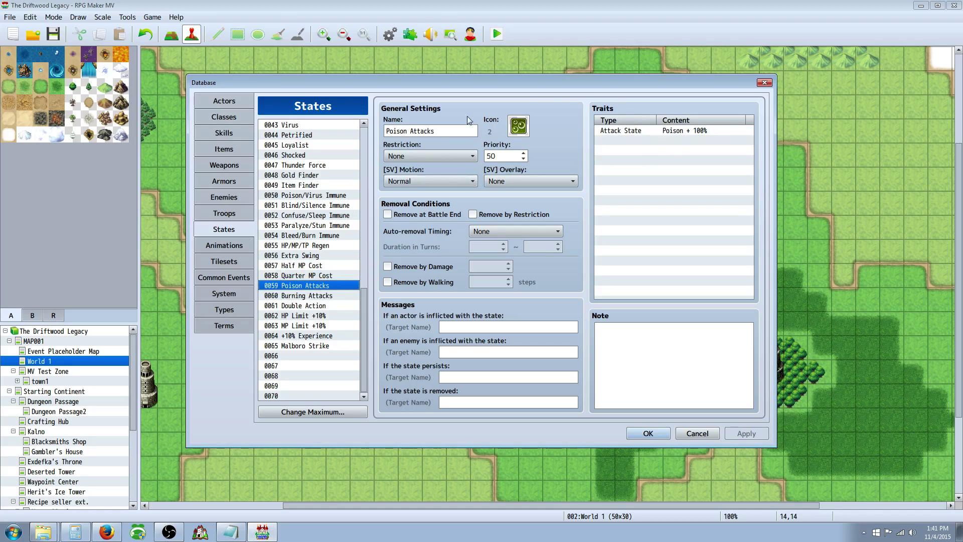
left_click(641, 131)
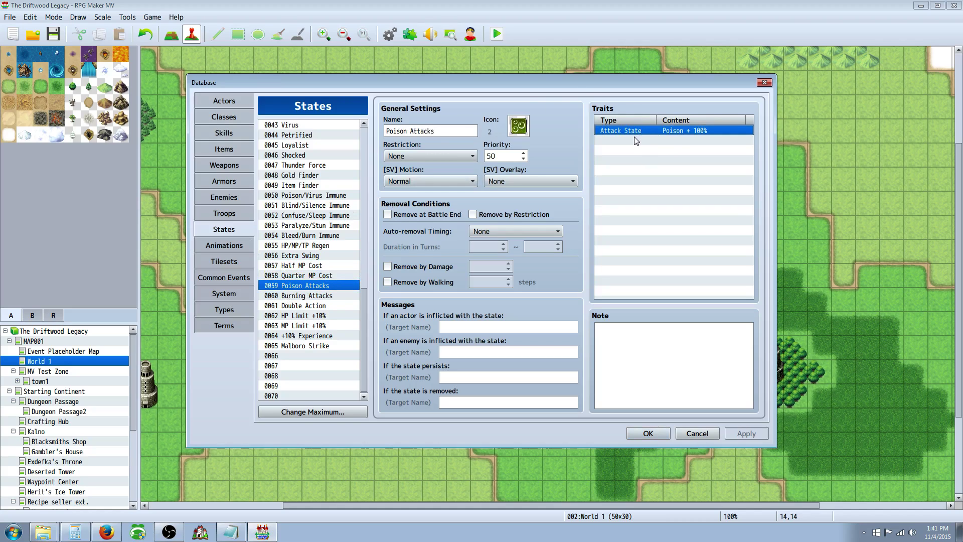
left_click(329, 297)
- Inspect Double Action (Action Times + 100%) and HP Limit +10% (Max HP * 110%)
left_click(310, 306)
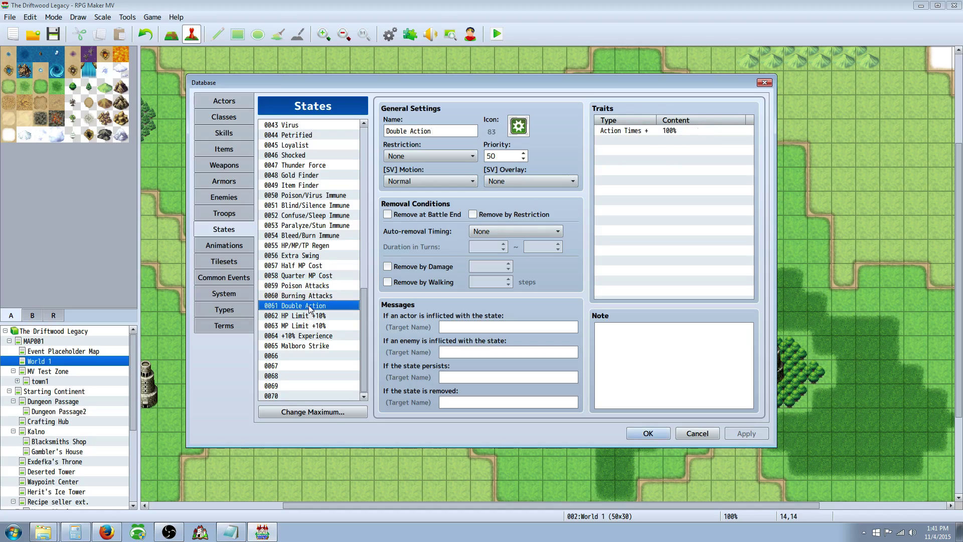
left_click(633, 131)
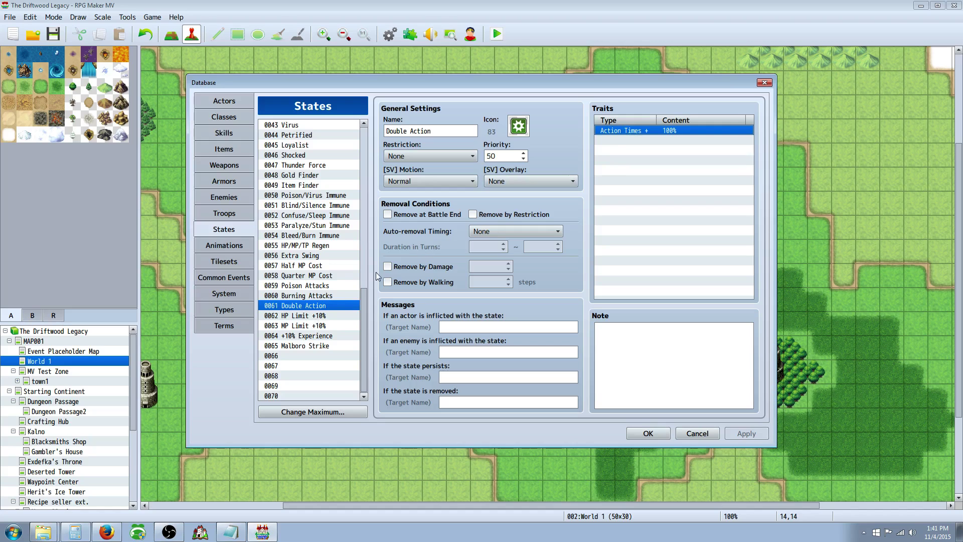
left_click(301, 316)
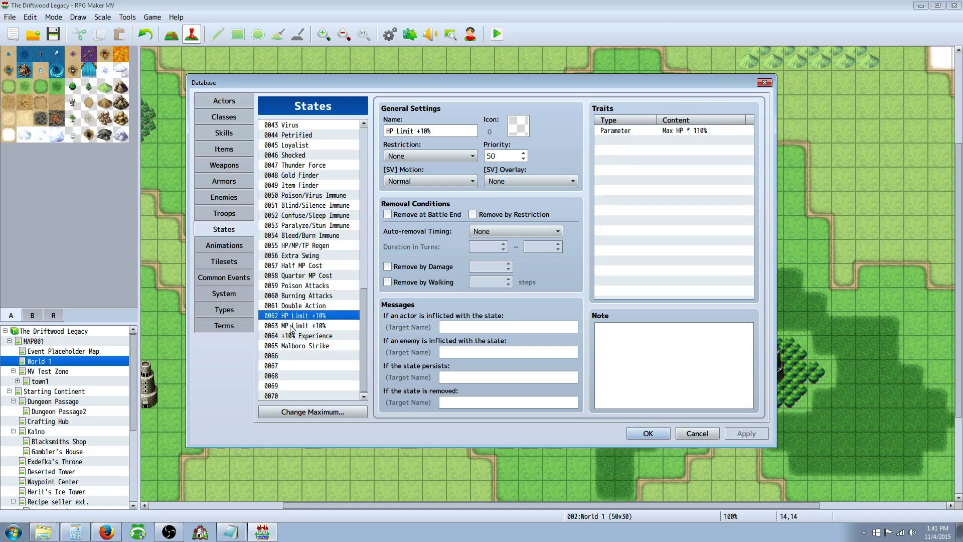
left_click(684, 131)
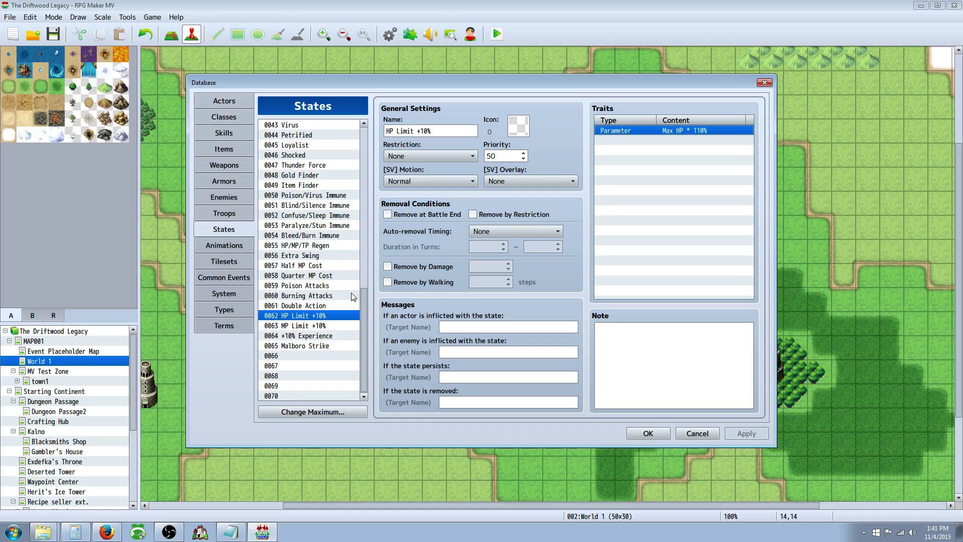
- Compare MP Limit +10% with +10% Experience, then inspect Malboro Strike's Poison + 5% trait
left_click(312, 326)
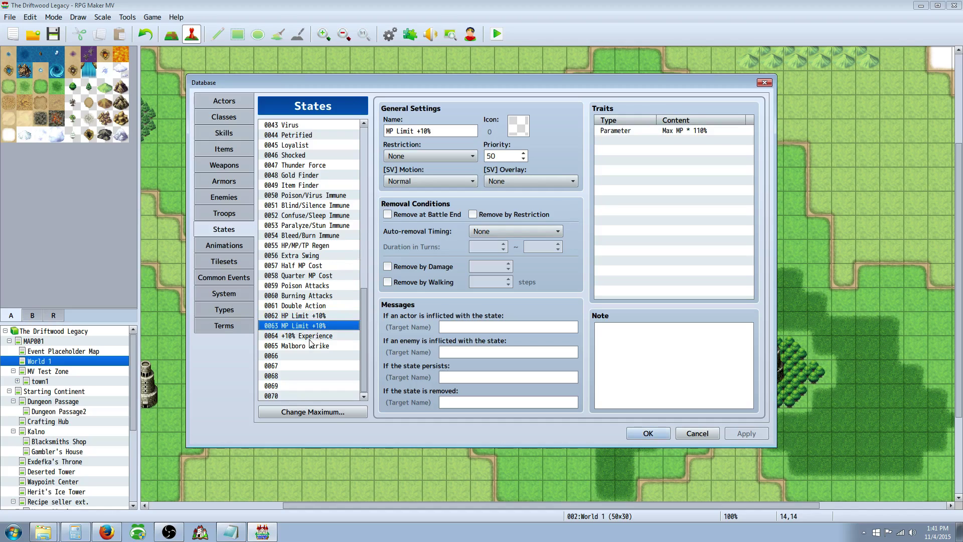
left_click(313, 337)
left_click(322, 328)
left_click(320, 336)
left_click(320, 327)
left_click(318, 336)
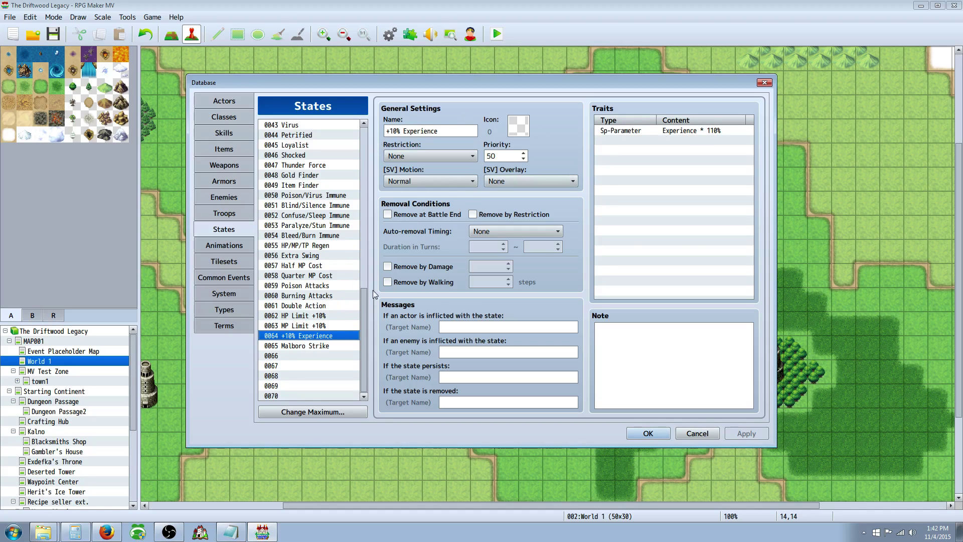
left_click(317, 346)
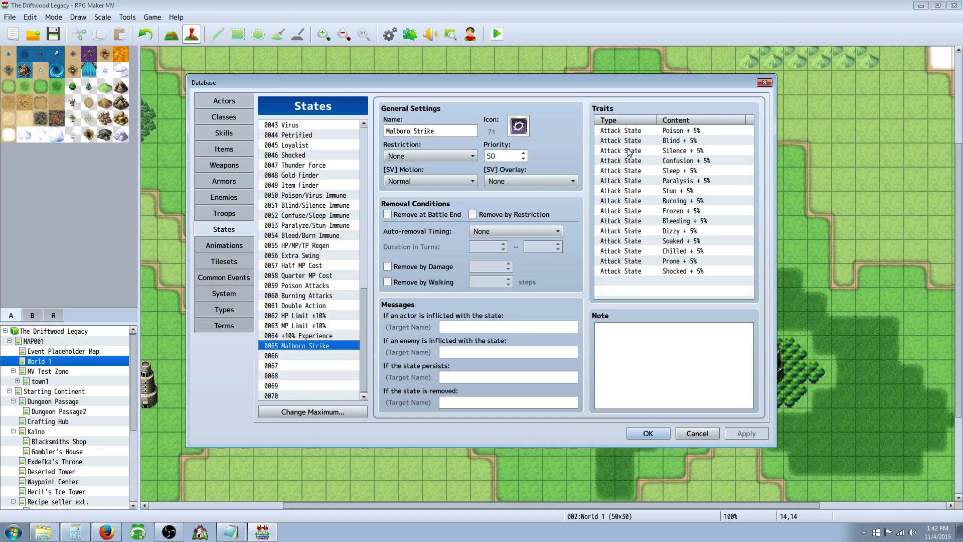
left_click(645, 133)
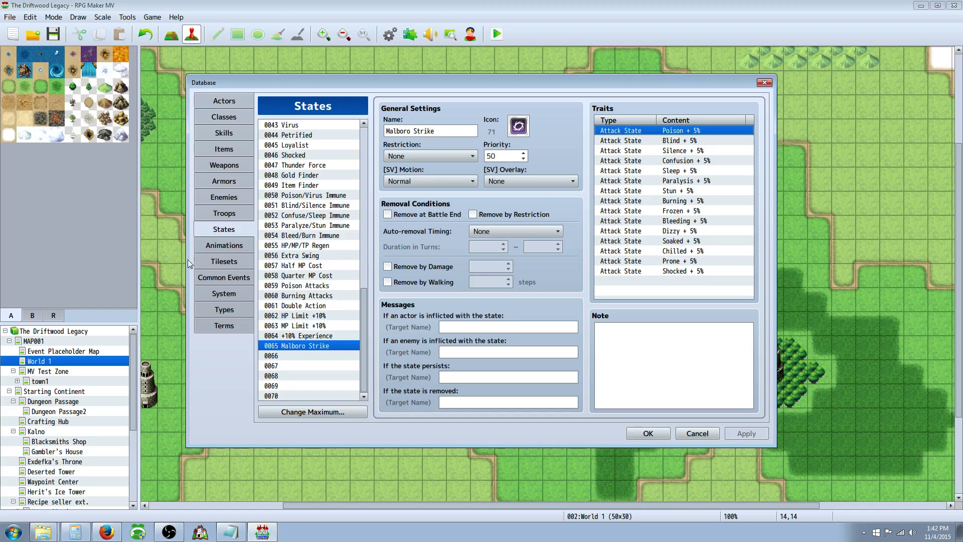
- Show Orb of Regeneration in Items and mark the \it[14] code in its description
left_click(222, 150)
left_click(326, 166)
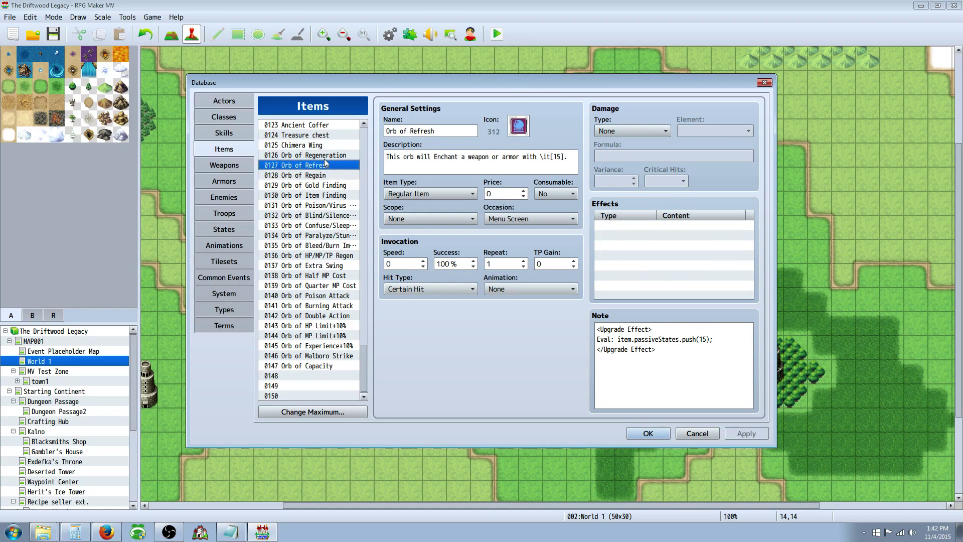
left_click(327, 156)
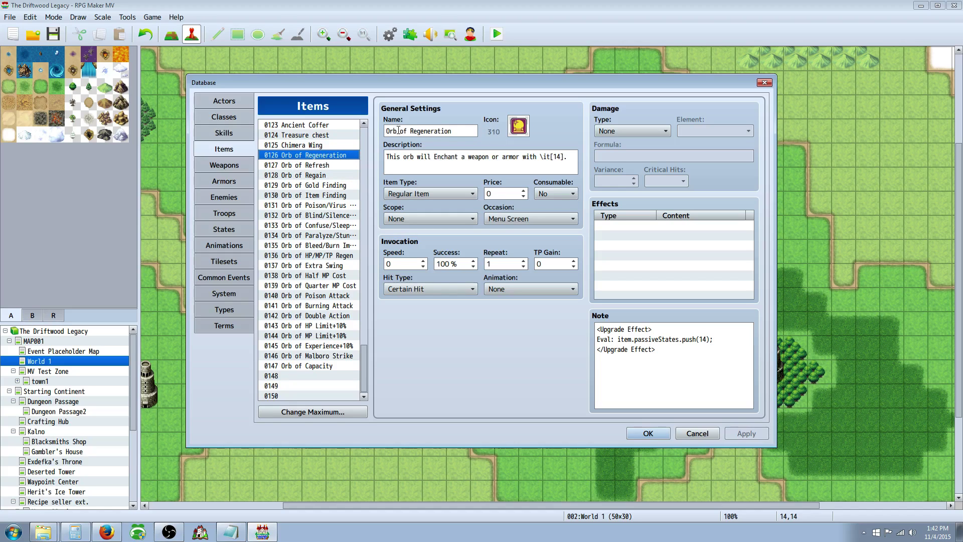
left_click(540, 158, "shift")
left_click_drag(540, 157, 564, 157)
left_click(549, 157)
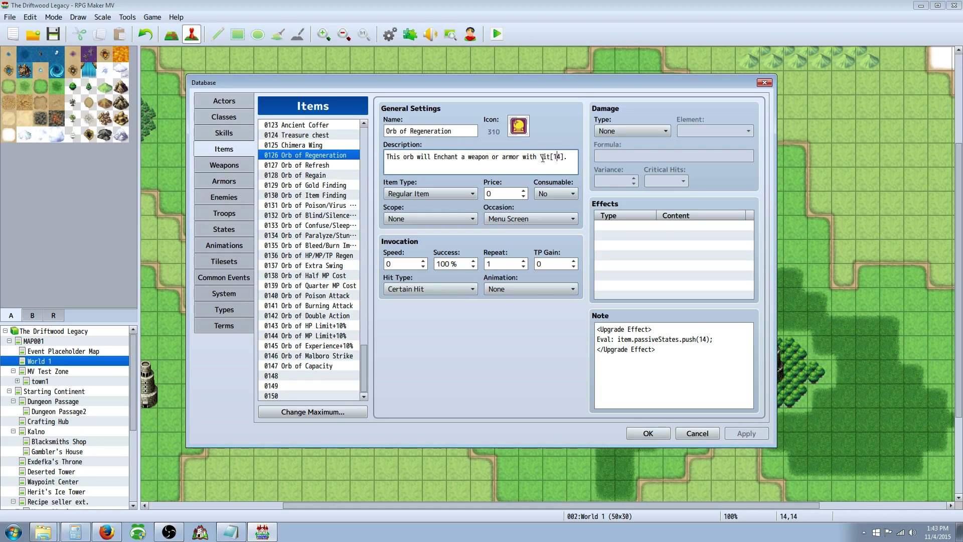
left_click_drag(540, 157, 560, 157)
left_click(538, 157)
- Check the HP Regen state (0014) in States, then return to the items
left_click(237, 233)
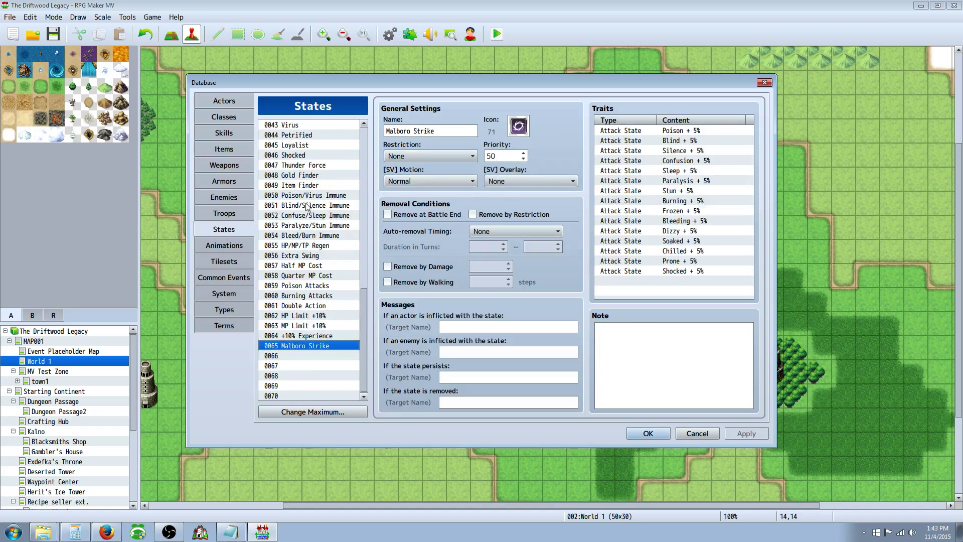
left_click_drag(364, 321, 321, 187)
left_click(303, 198)
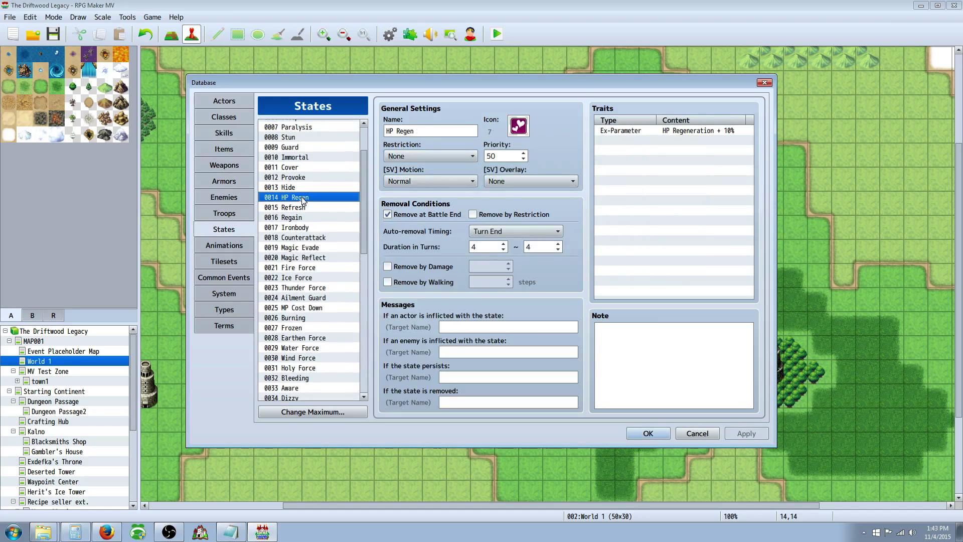
left_click(228, 150)
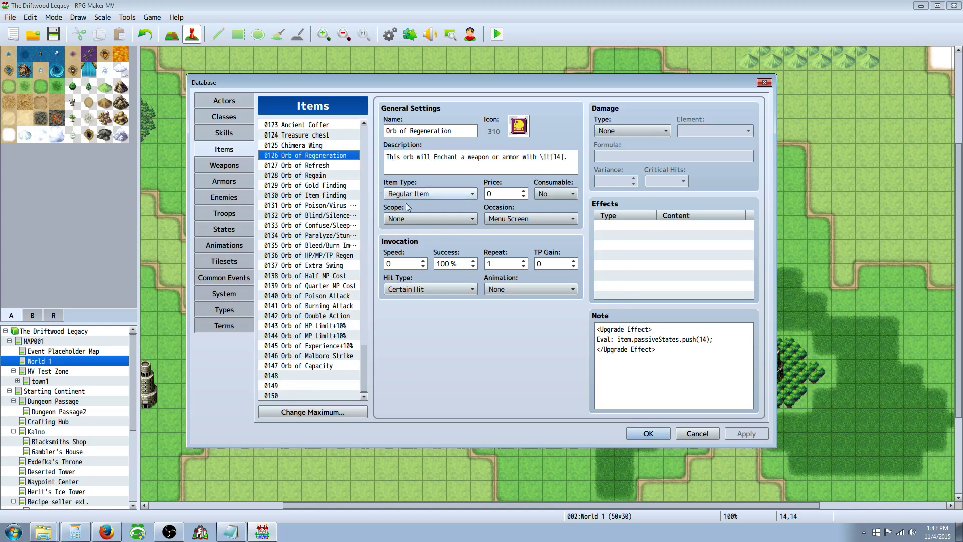
- Highlight the note's Upgrade Effect tags and the state number 14 in its Eval line
left_click(610, 341)
double_click(608, 340)
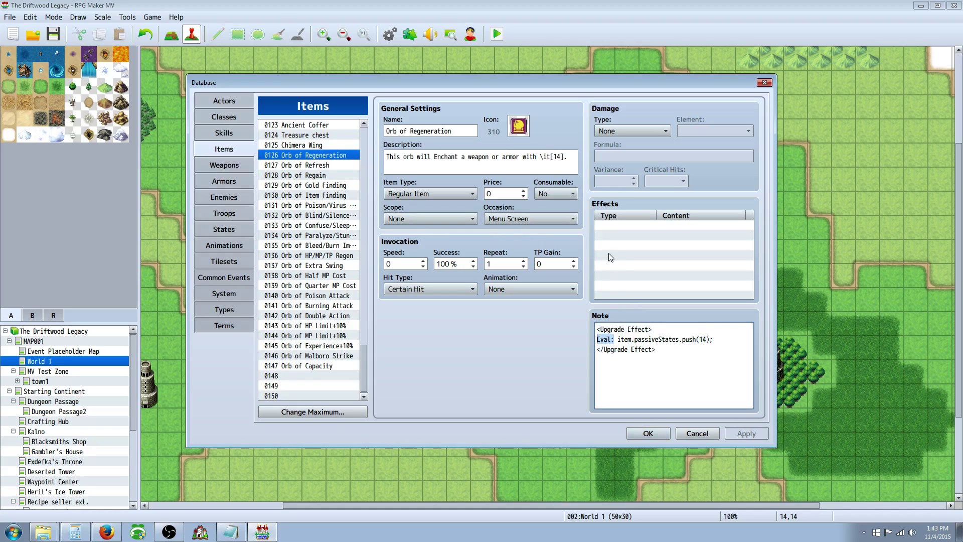
left_click(633, 349)
left_click_drag(657, 329, 576, 330)
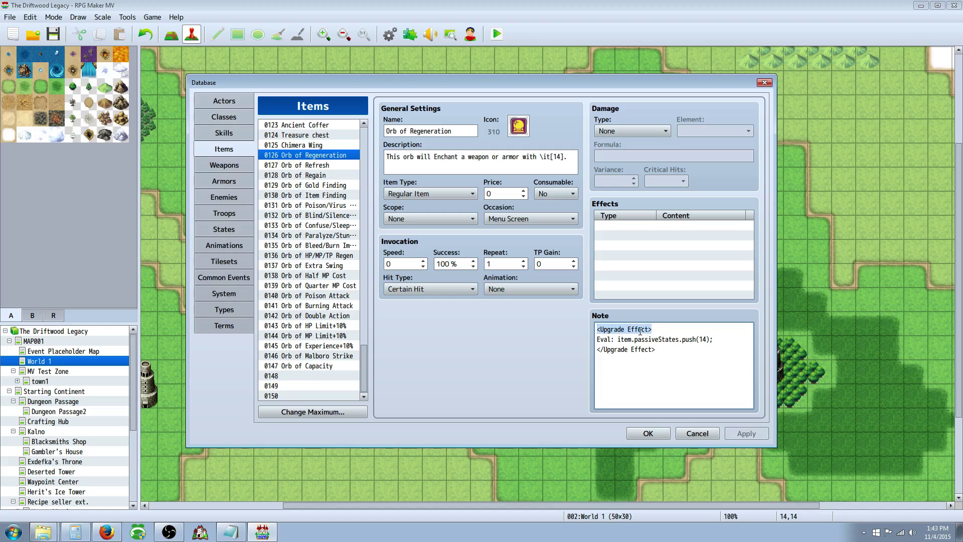
left_click(601, 339)
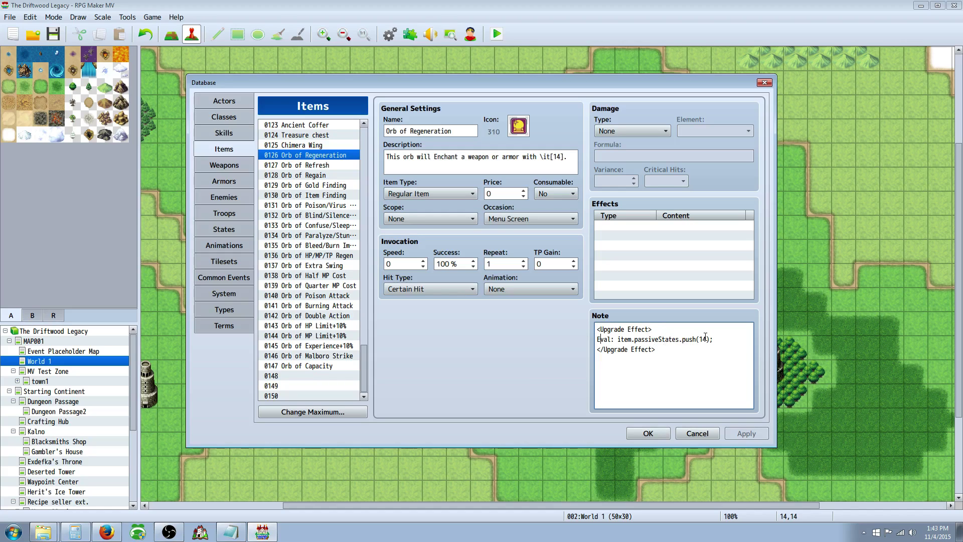
left_click_drag(700, 339, 704, 340)
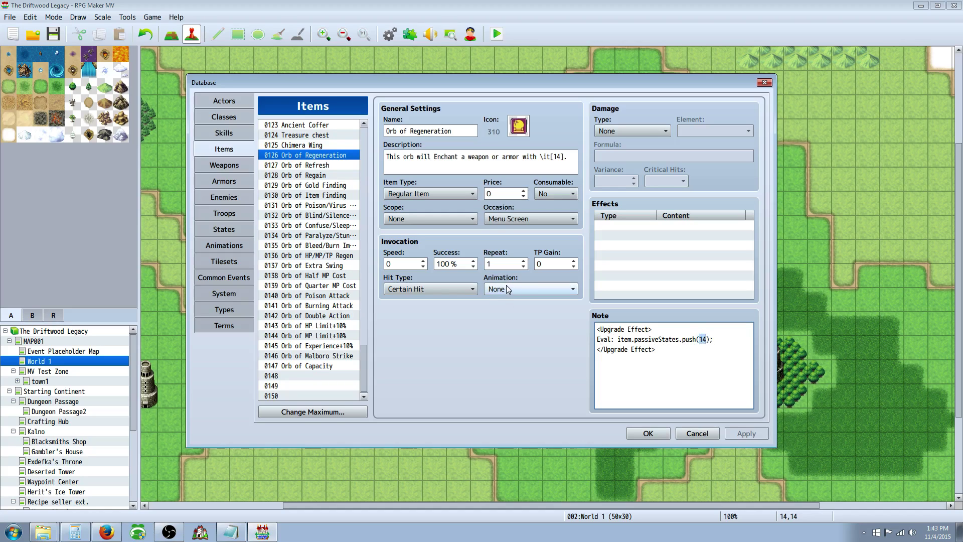
left_click(703, 337)
double_click(702, 339)
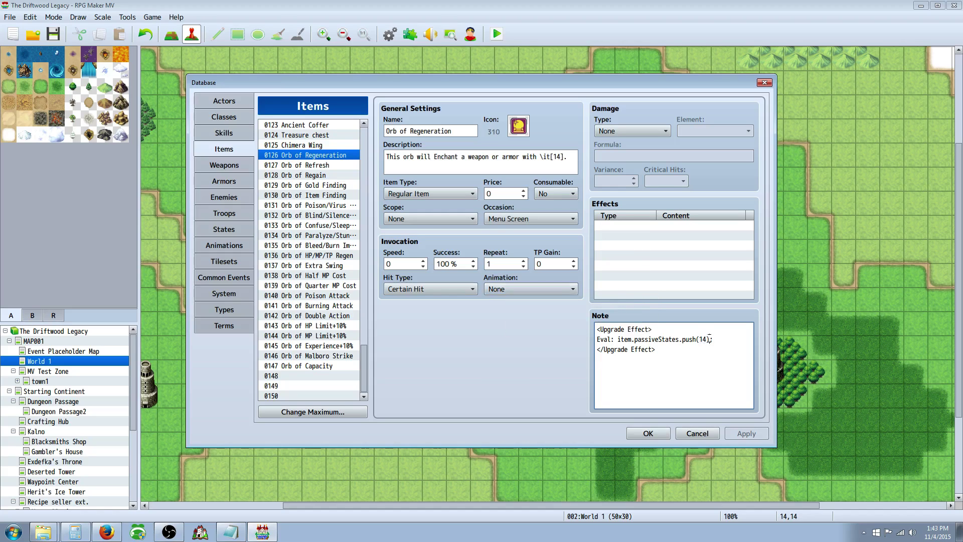
double_click(704, 338)
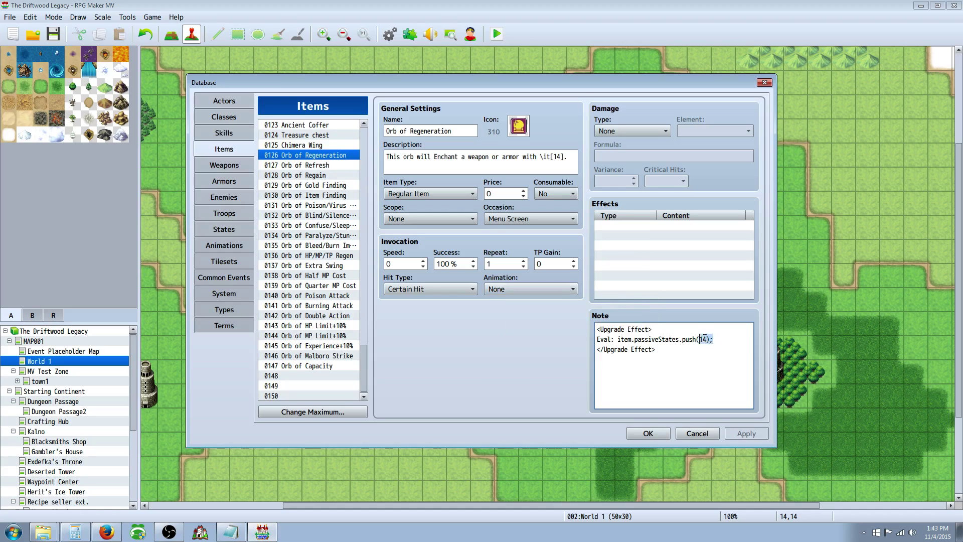
left_click(224, 229)
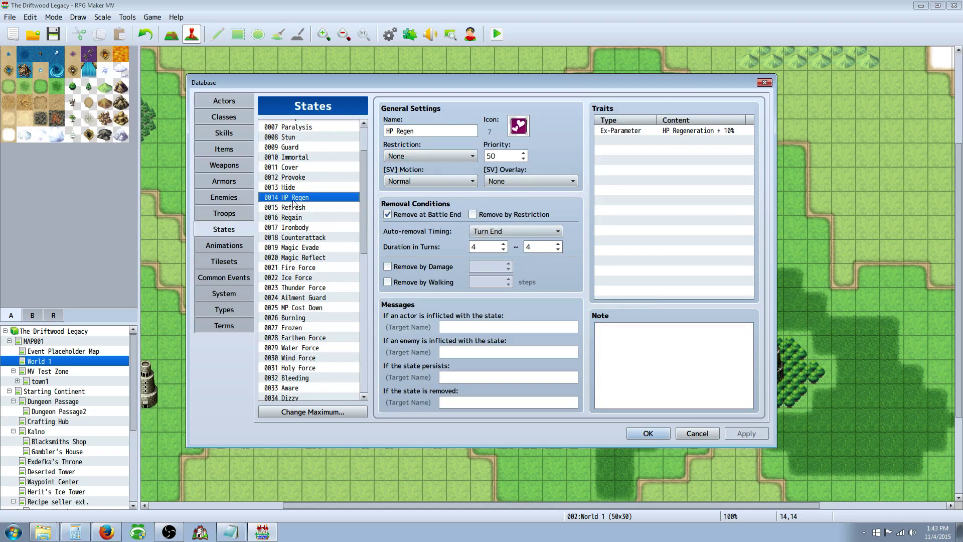
left_click(223, 149)
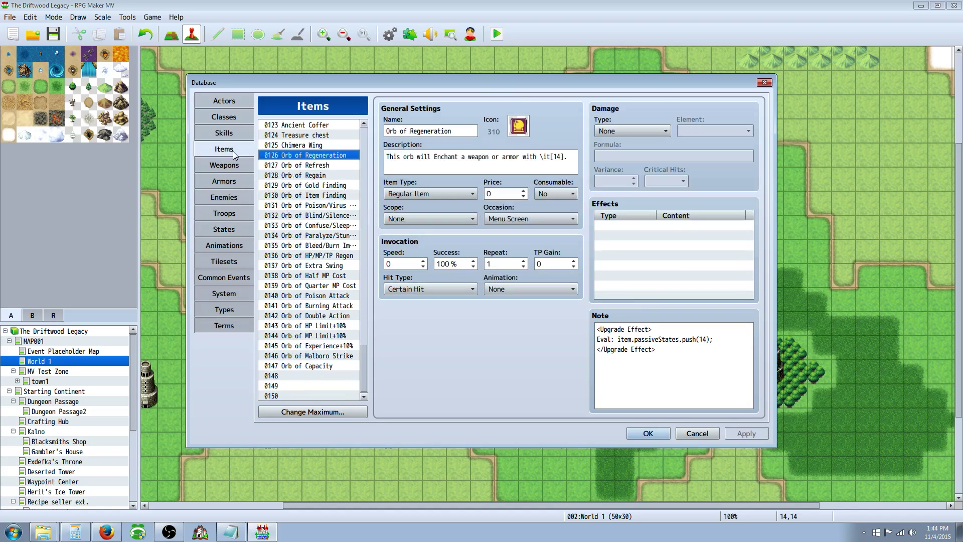
key("ctrl+a")
left_click_drag(657, 350, 584, 345)
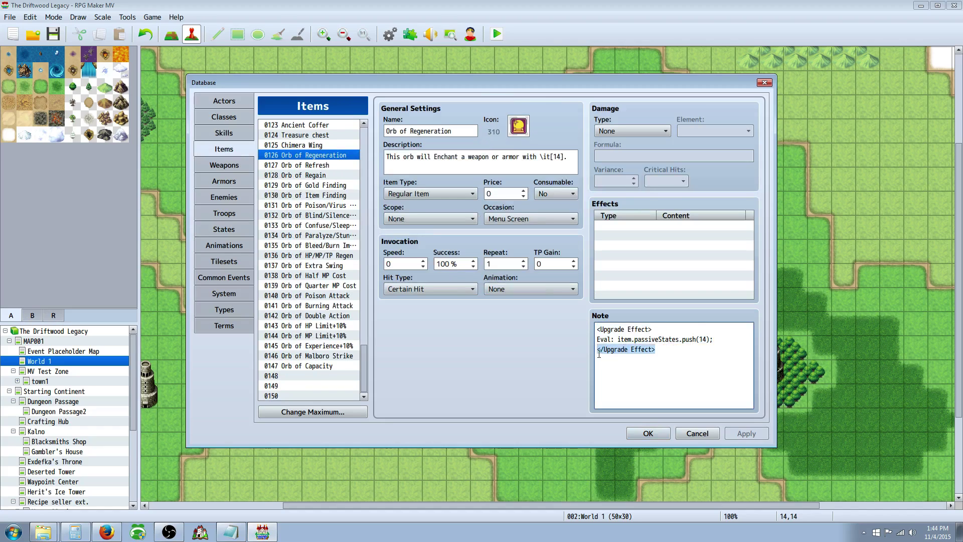
left_click(605, 349)
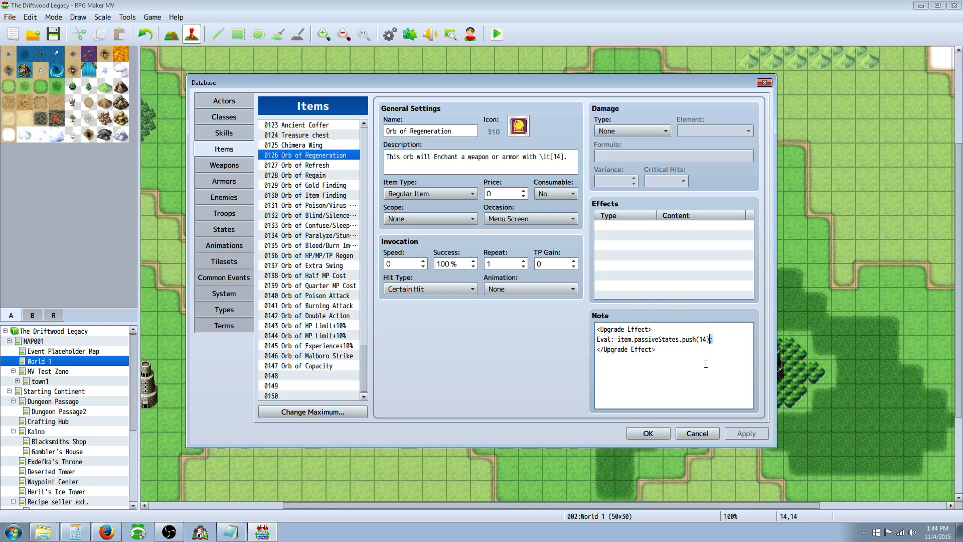
- Browse the orb items down to Orb of Capacity, highlight its description, and close the Database with OK
left_click(316, 167)
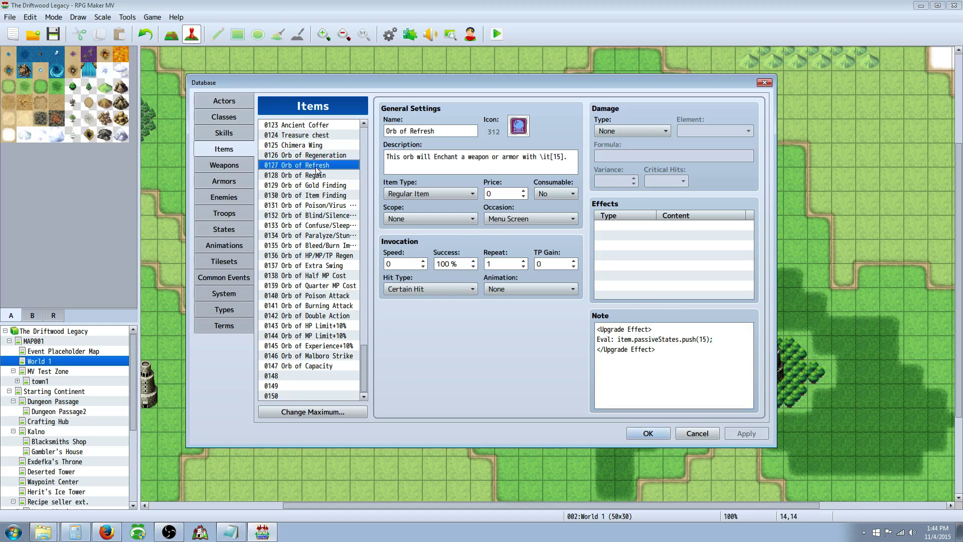
key("Up")
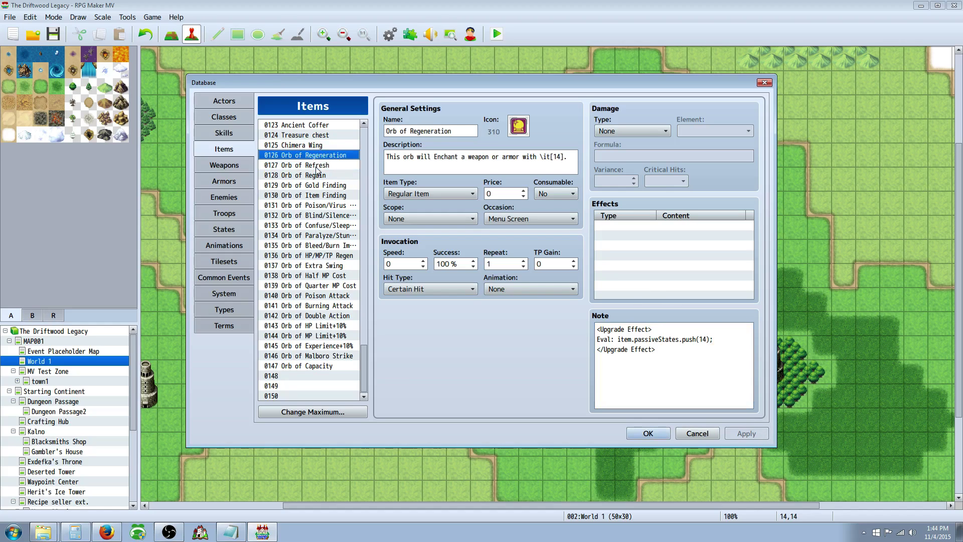
key("Down")
key("Down")
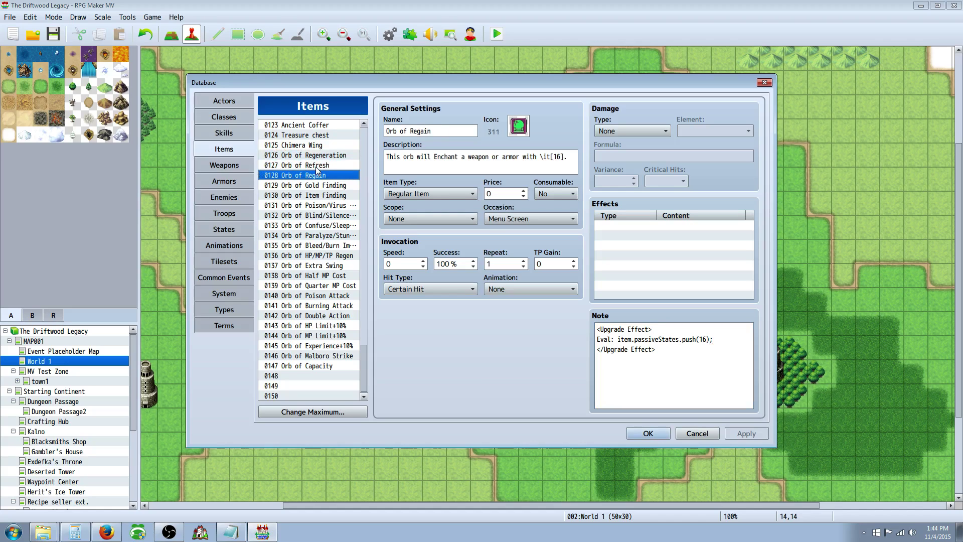
key("Down")
key("Down")
key("Down")
key("Down")
key("Down")
key("Down")
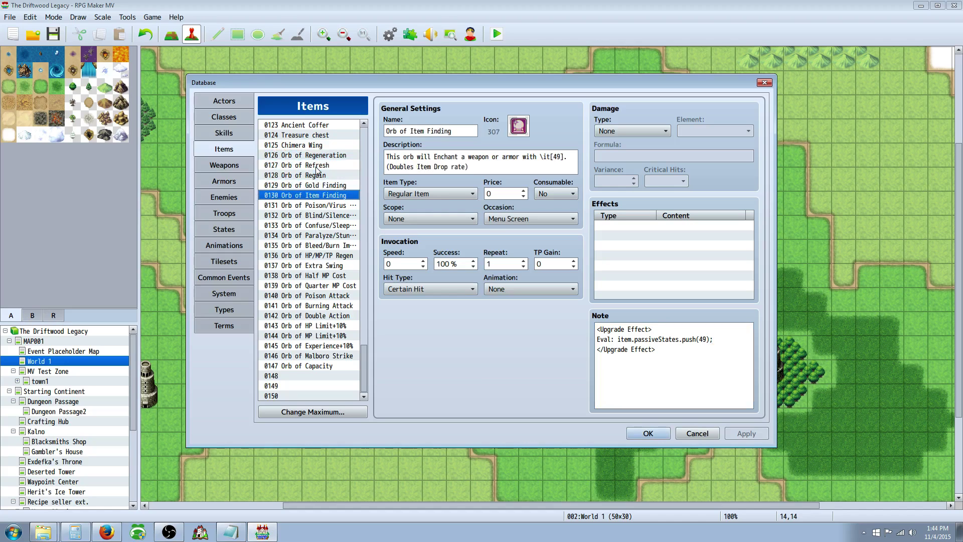
key("Down")
key("Down")
key("Down")
key("Down")
key("Down")
key("Down")
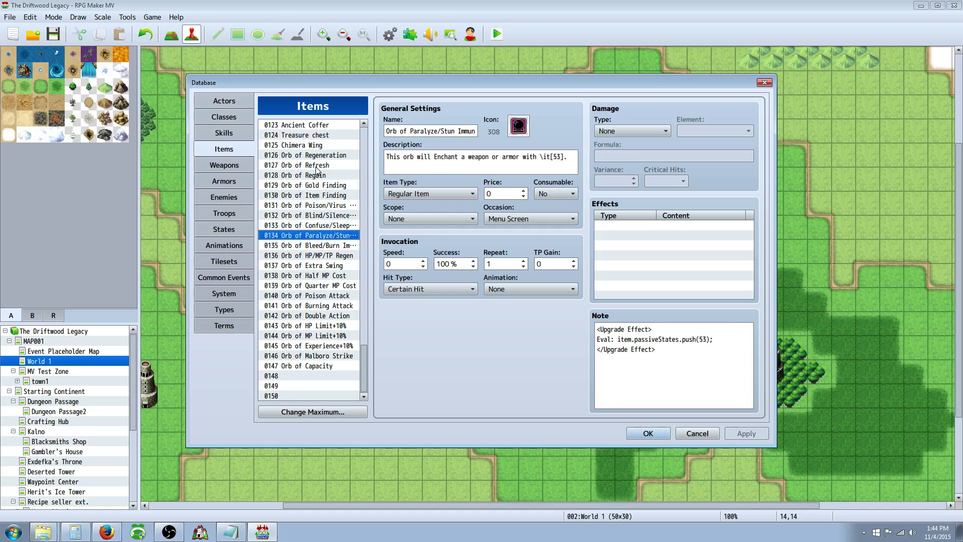
key("Down")
key("Down")
key("Down")
key("Down")
key("Down")
key("Down")
key("Down")
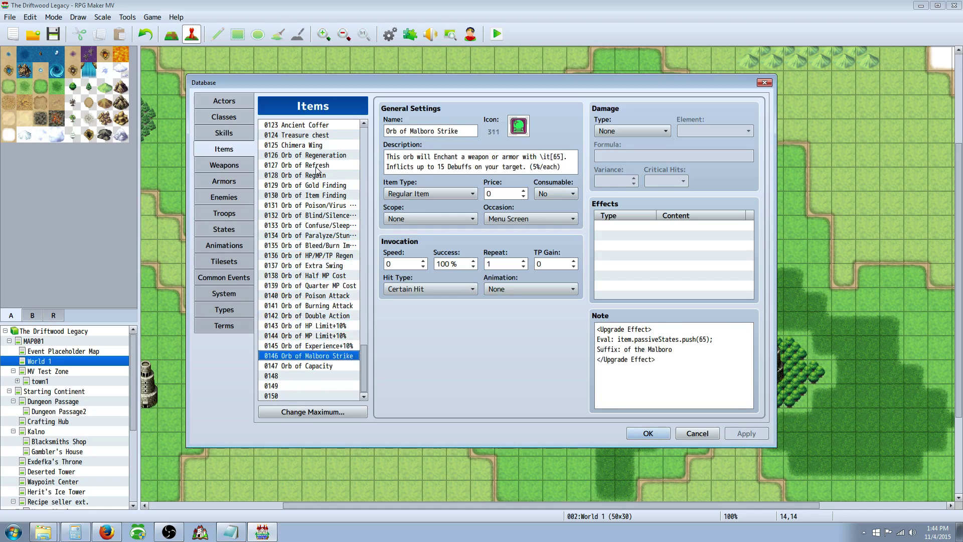
triple_click(548, 158)
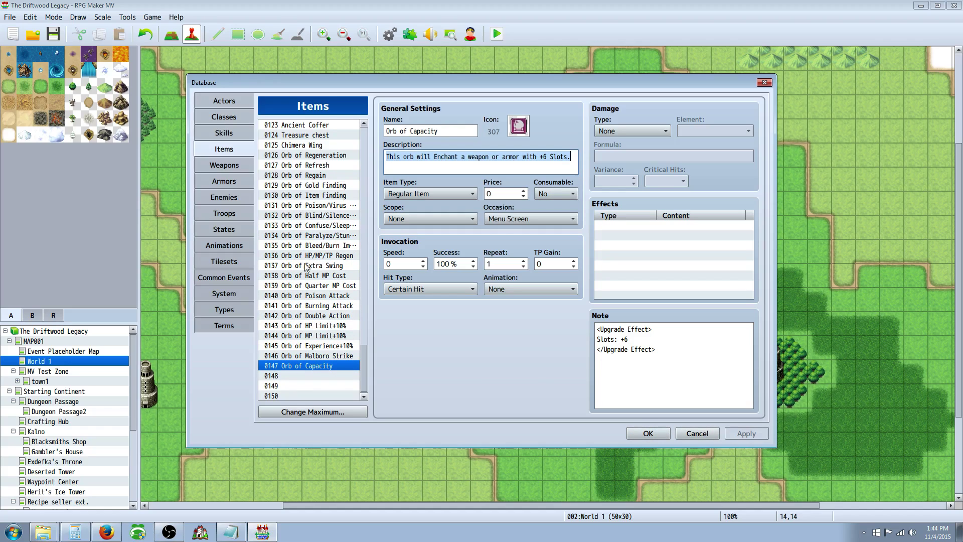
left_click(649, 433)
- Check the chest event, save the project, and launch a playtest
double_click(485, 253)
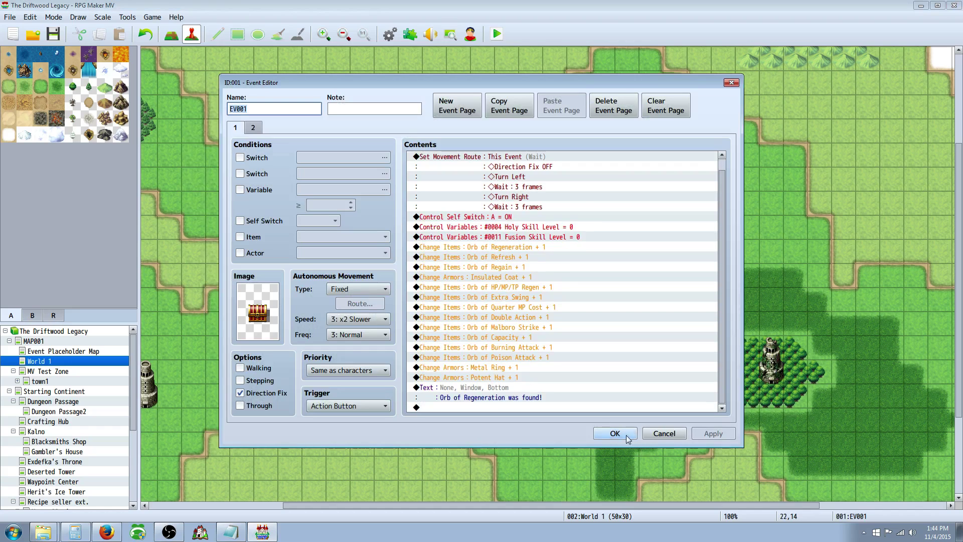
left_click(616, 434)
left_click(54, 35)
left_click(497, 35)
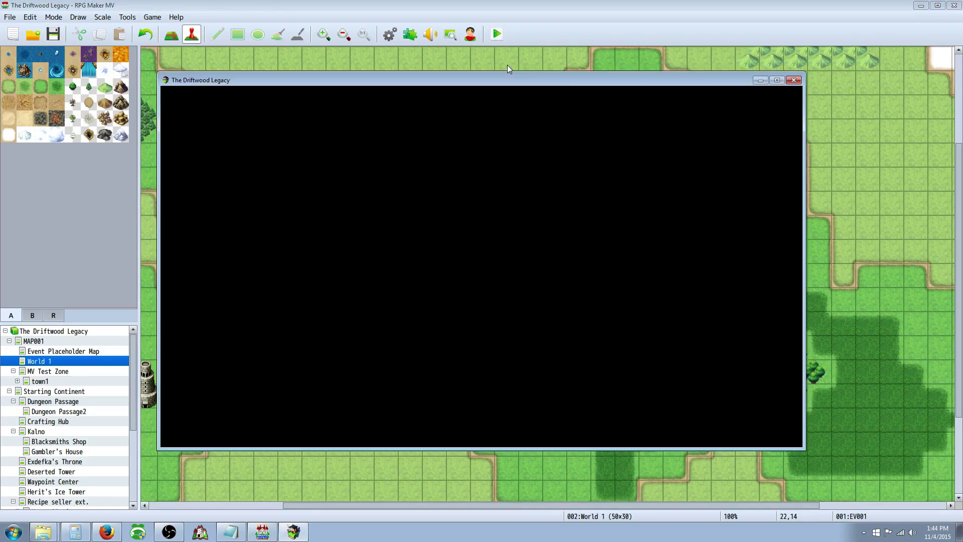
- Start a new game and open the chest to collect the orbs
key("Return")
key("Right")
key("Return")
key("Return")
key("Escape")
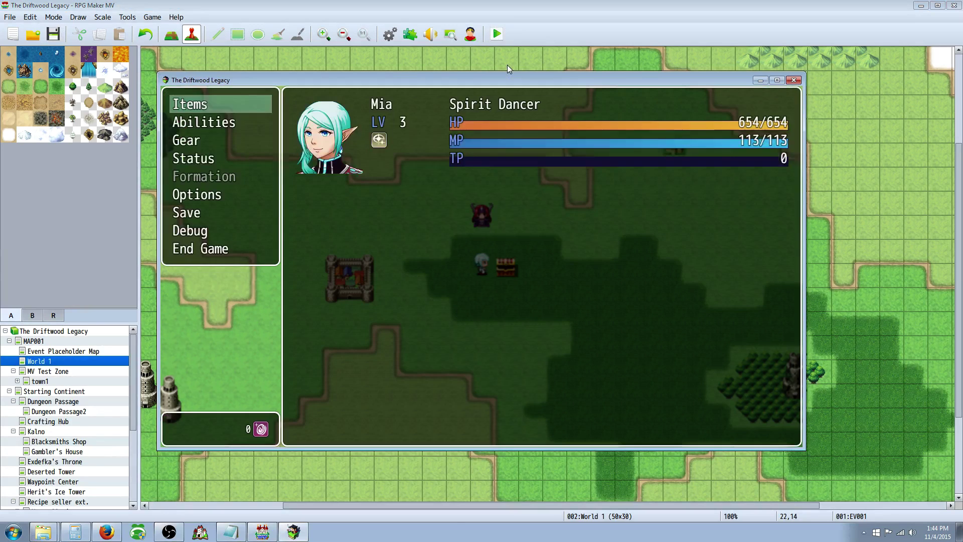
key("Down")
- Auto-equip Mia with Potent Hat, Insulated Coat and Metal Ring via Optimize
key("Down")
key("Return")
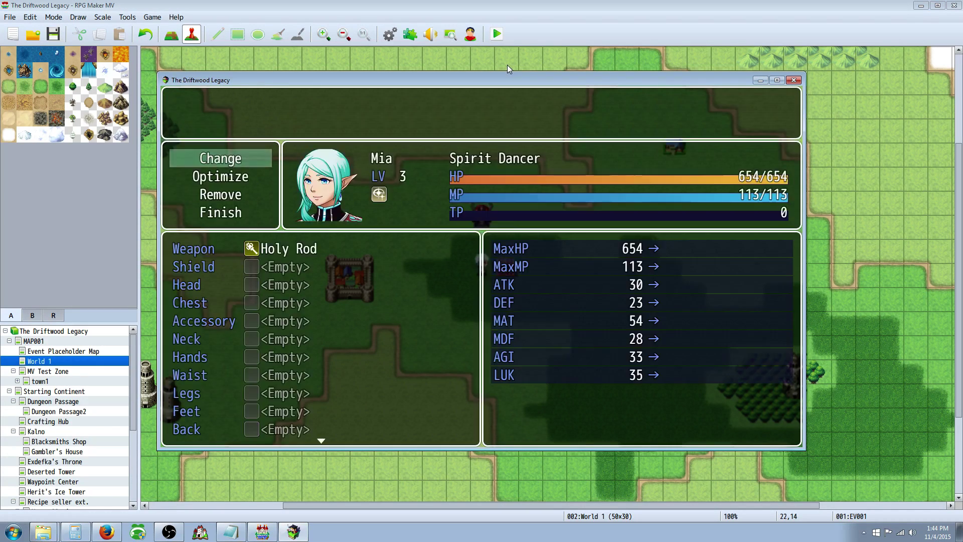
key("Down")
key("Return")
key("Down")
key("Up")
key("Up")
key("Return")
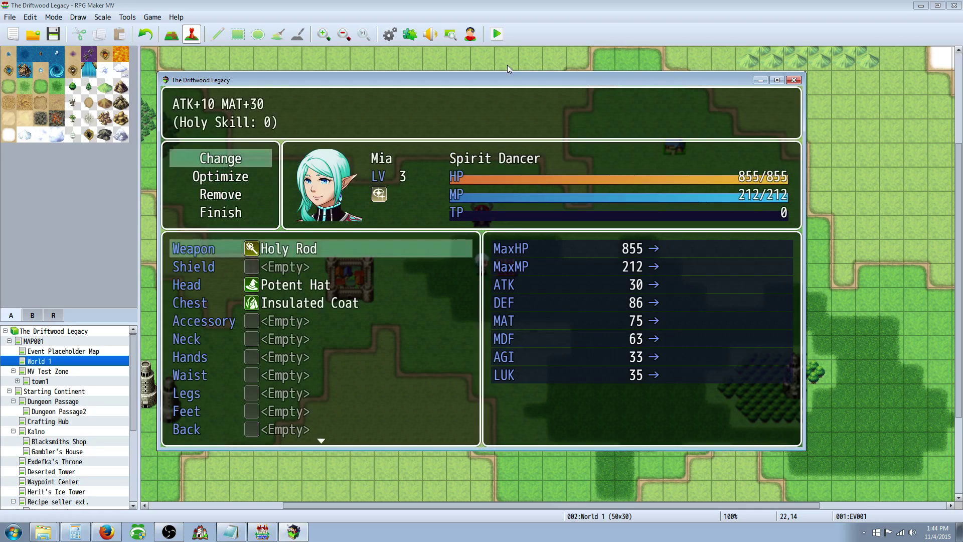
key("Up")
key("Up")
key("Up")
key("Up")
key("Up")
key("Up")
key("Up")
key("Up")
key("Up")
key("Up")
key("Up")
key("Up")
key("Up")
key("Up")
key("Up")
key("Up")
key("Down")
key("Down")
key("Down")
key("Down")
key("Escape")
key("Escape")
- Move through the menu's item categories to Armors
key("Up")
key("Up")
key("Return")
key("Down")
key("Up")
key("Down")
key("Down")
key("Down")
key("Up")
key("Up")
key("Down")
key("Up")
key("Down")
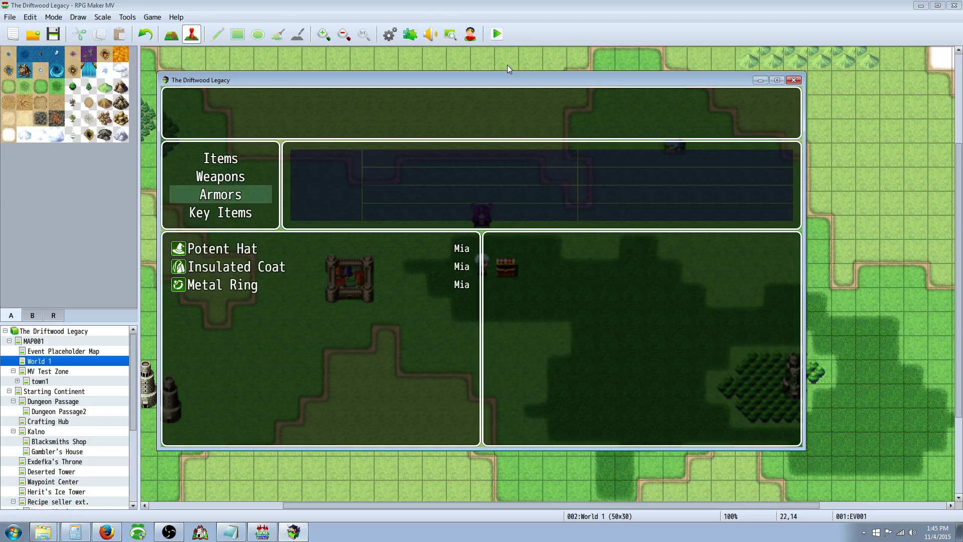
key("Up")
key("Down")
- Choose Potent Hat, start upgrading it, and socket the HP/MP/TP Regen orb
key("Return")
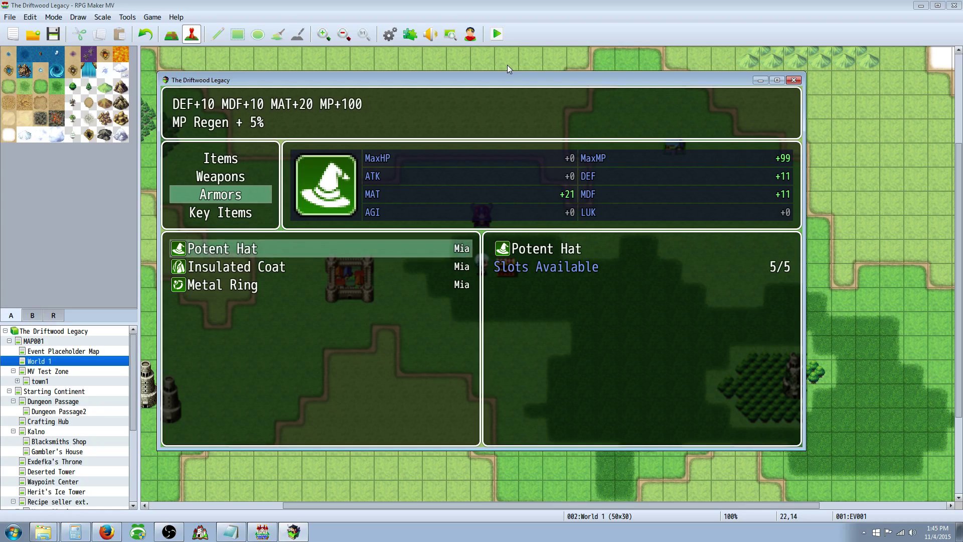
key("Return")
key("Return")
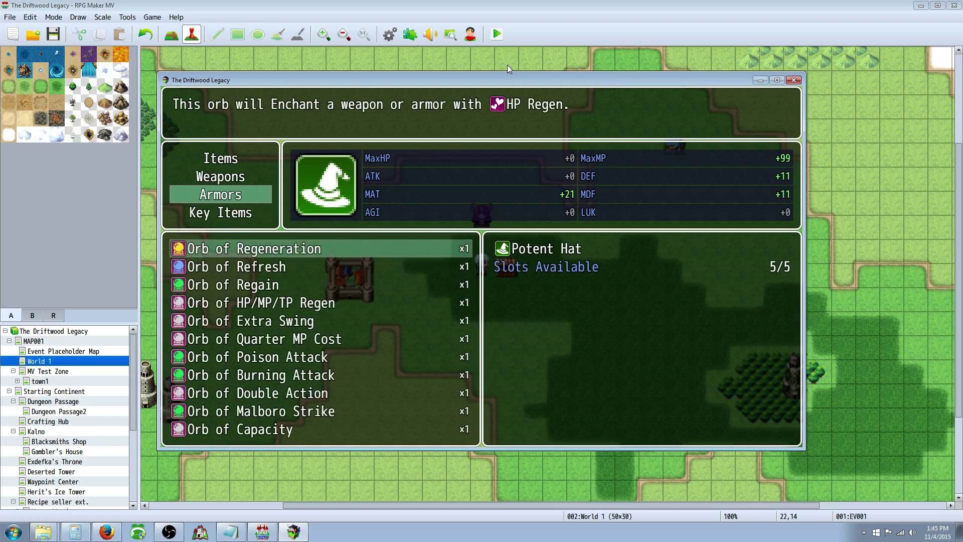
key("Down")
key("Up")
key("Down")
key("Down")
- Socket the Extra Swing and Malboro Strike orbs, then back out to the item categories
key("Down")
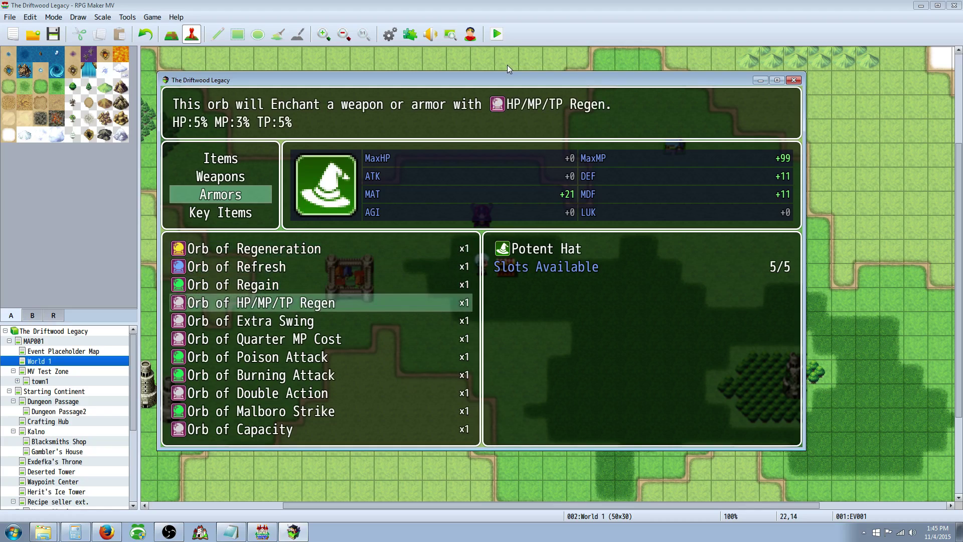
key("Return")
key("Down")
key("Up")
key("Return")
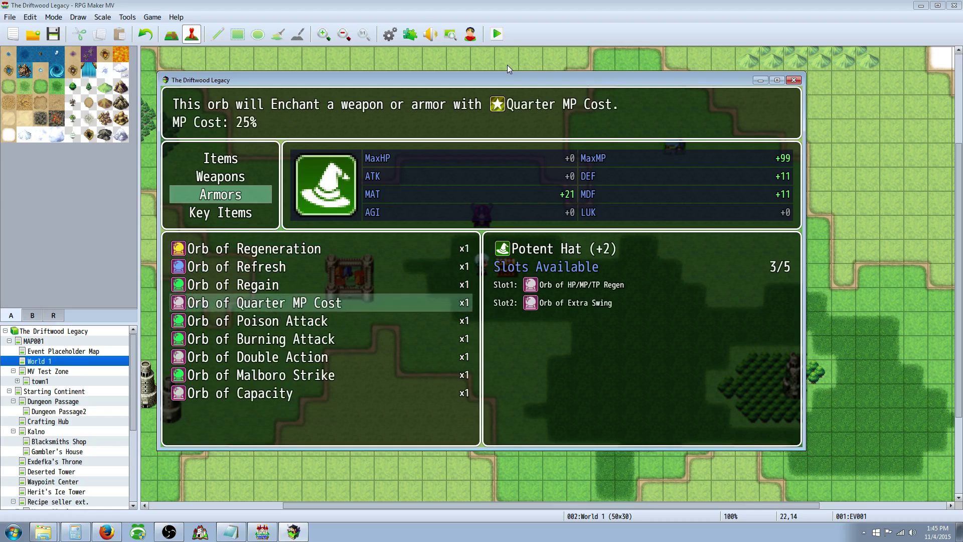
key("Down")
key("Down")
key("Down")
key("Down")
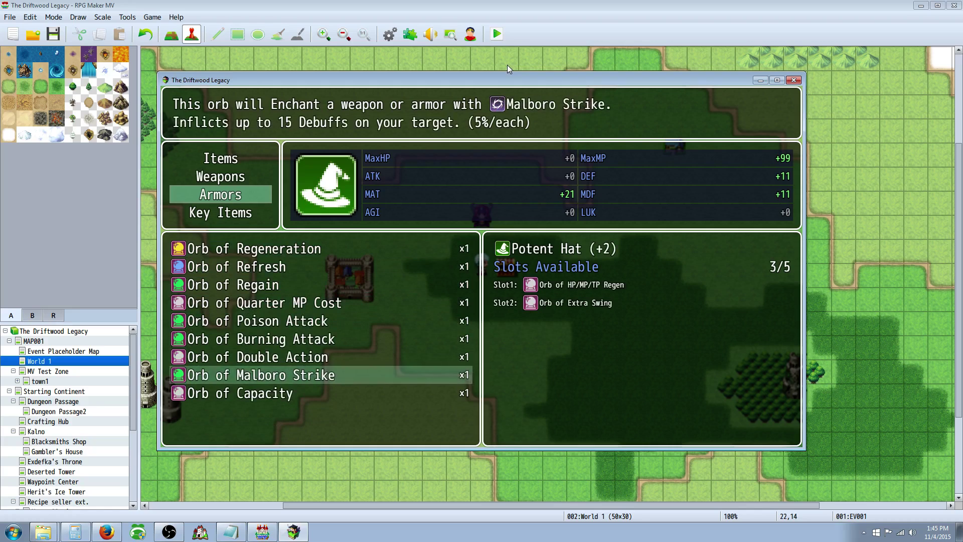
key("Return")
key("Escape")
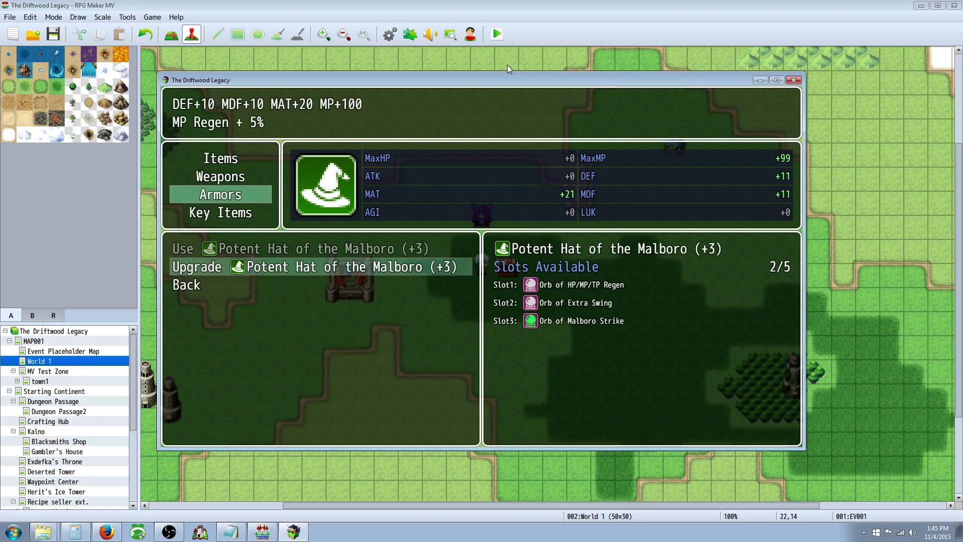
key("Escape")
key("Escape")
key("Escape")
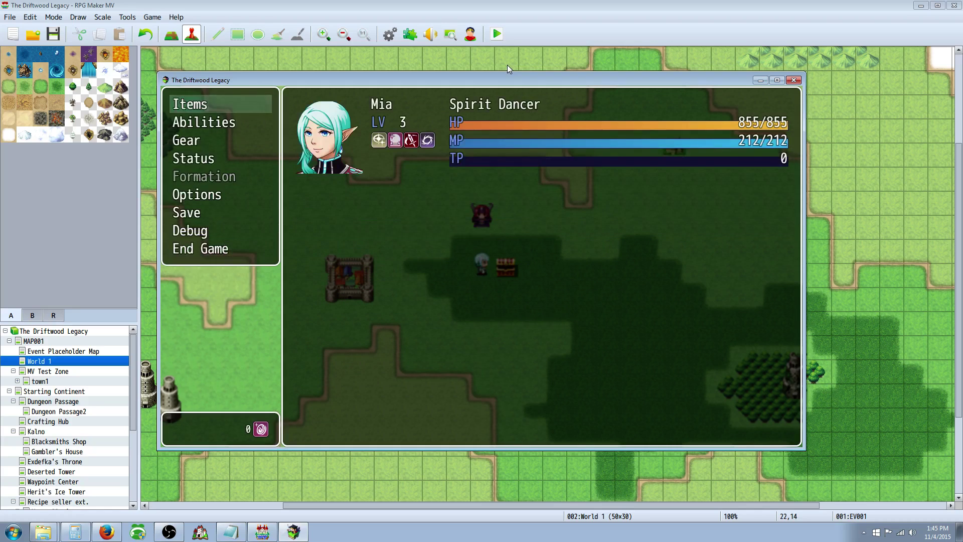
key("Escape")
- In the test battle, use Mia's Fusion Hammer skill on Slime B
key("Up")
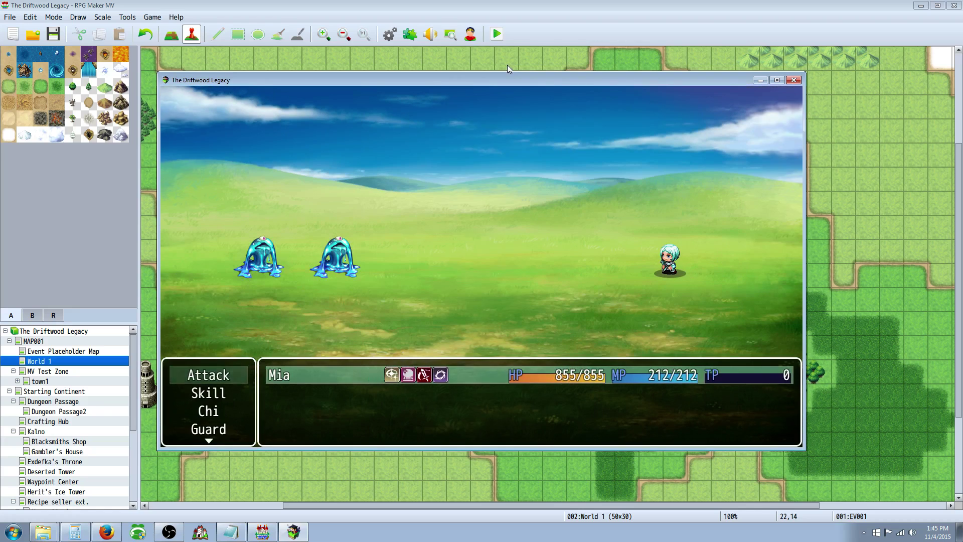
key("Down")
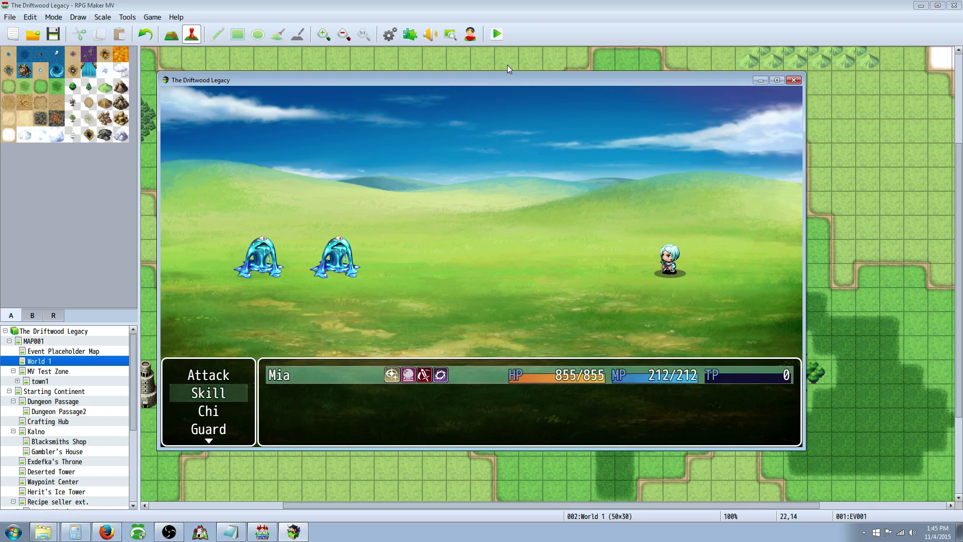
key("Return")
key("Escape")
key("Down")
key("Return")
key("Return")
key("Return")
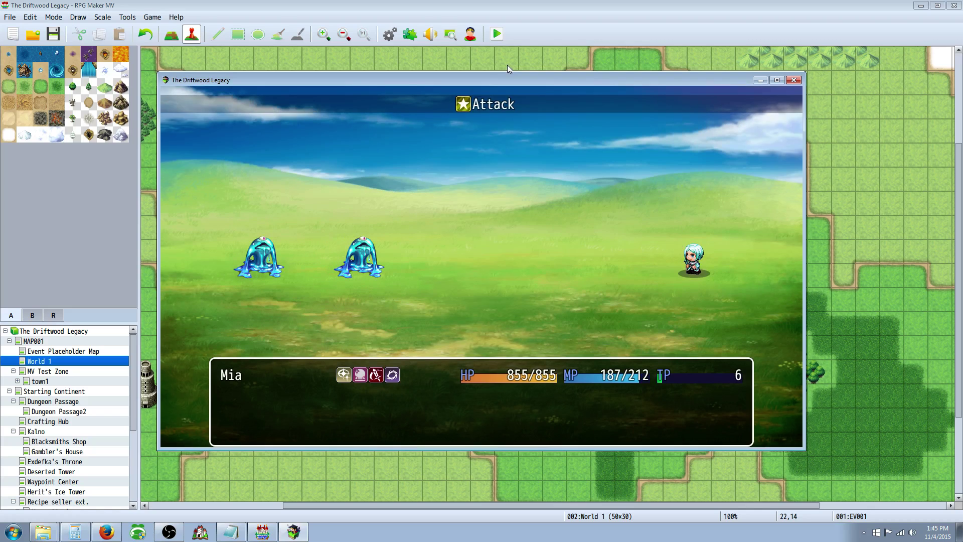
- Next turn, use Fusion Hammer on Slime B again, then attack it normally
key("Down")
key("Return")
key("Return")
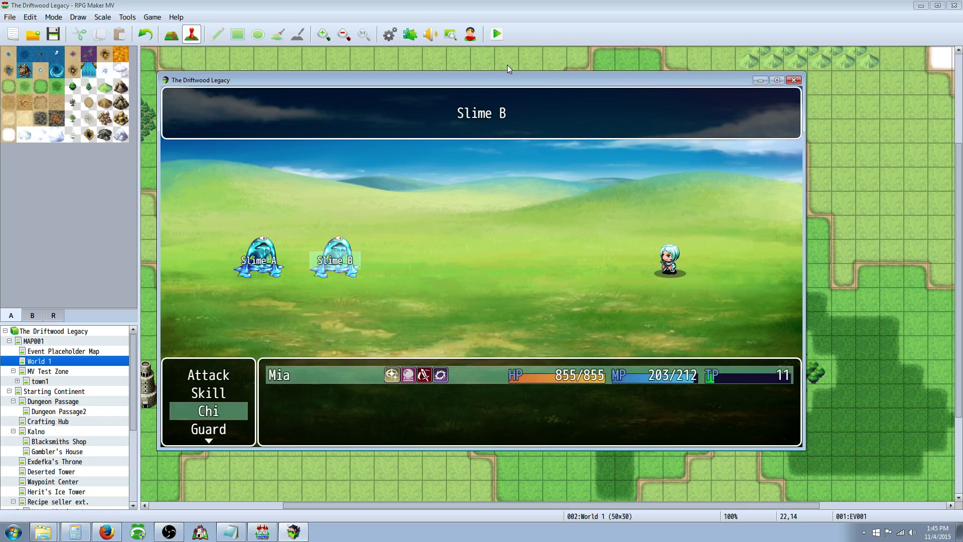
key("Return")
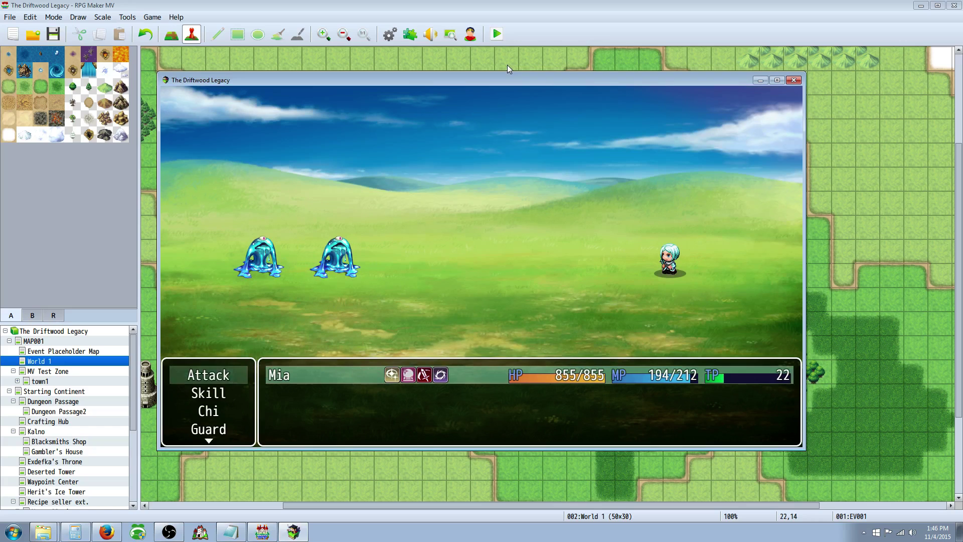
key("Return")
key("Return")
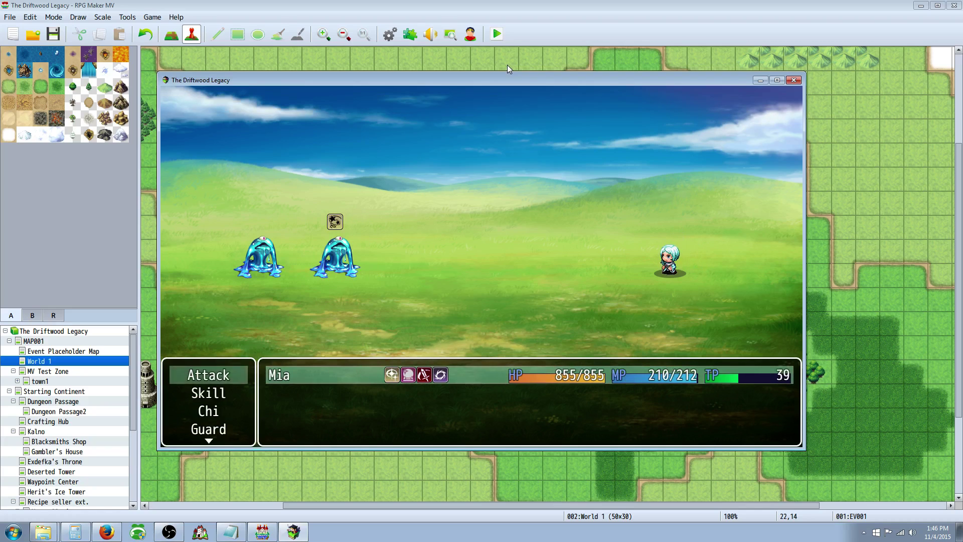
- Return Mia's command choice to Attack and strike the second slime, Slime B
key("Down")
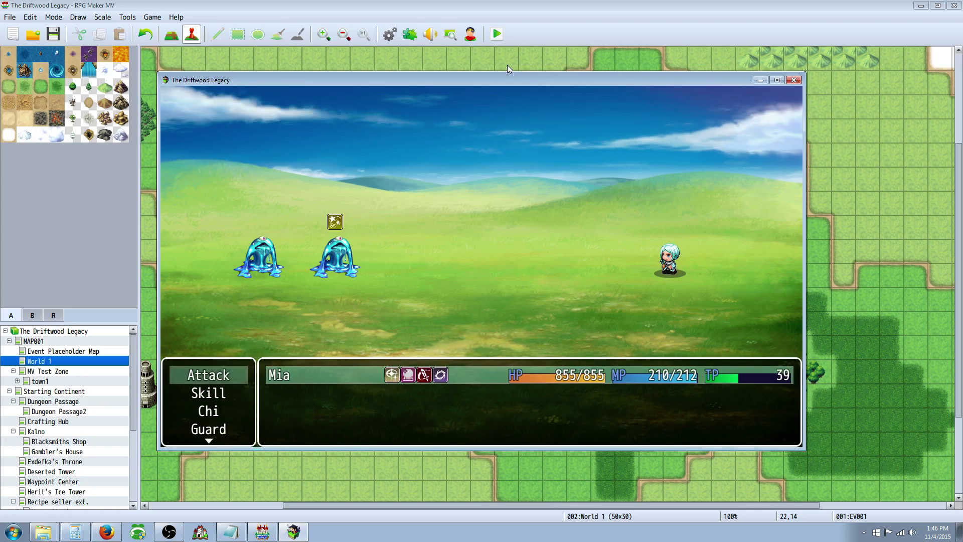
key("Down")
key("Up")
key("Down")
key("Up")
key("Return")
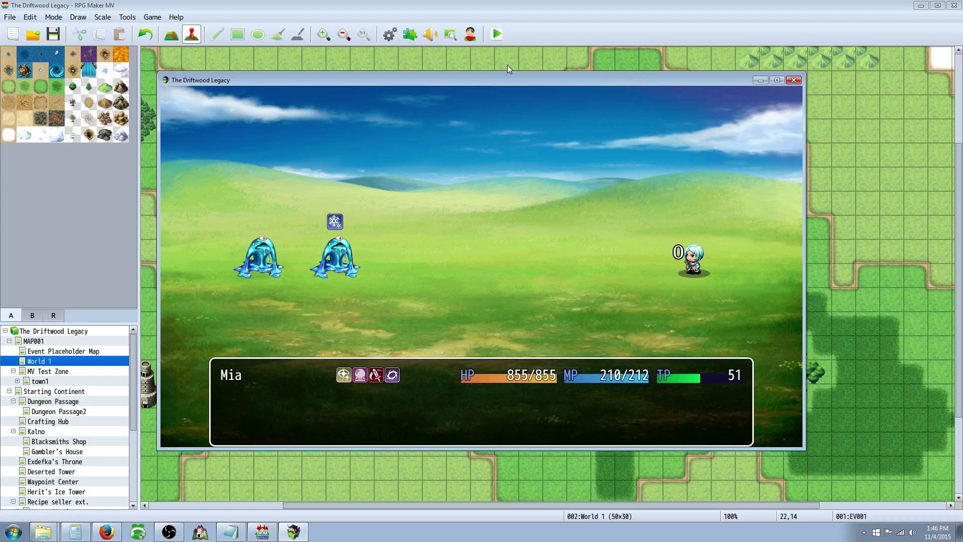
- Keep attacking Slime B each turn, inflicting changing states, until it falls
key("Return")
key("Return")
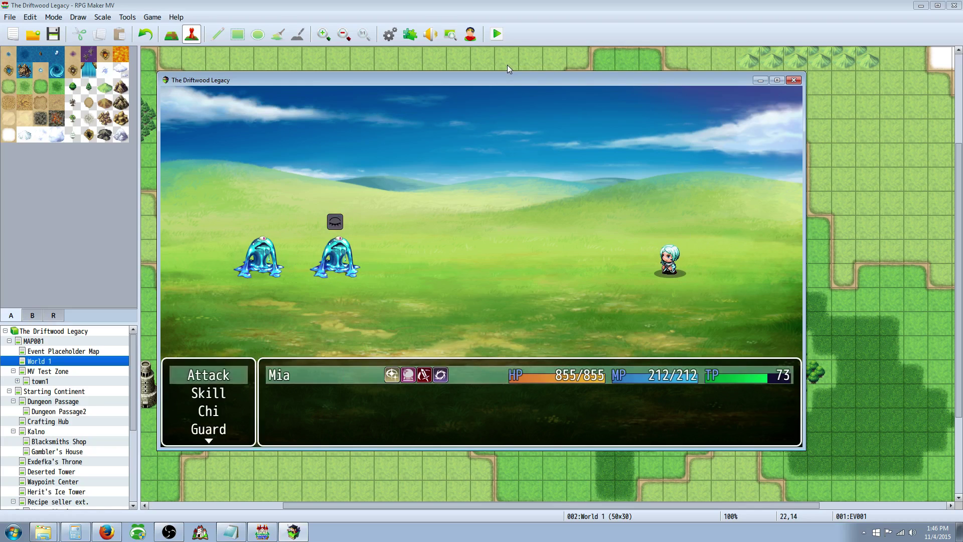
key("Return")
key("Return")
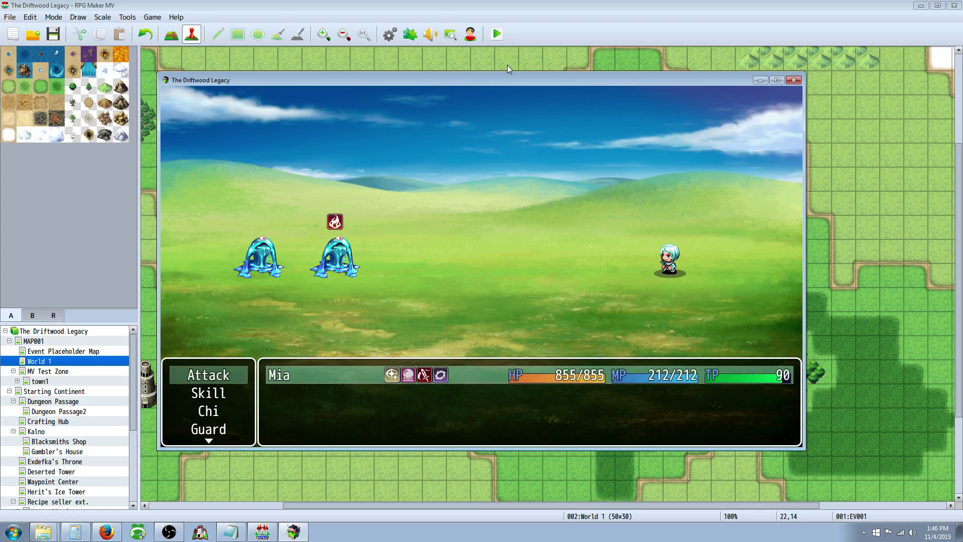
key("Return")
key("Return")
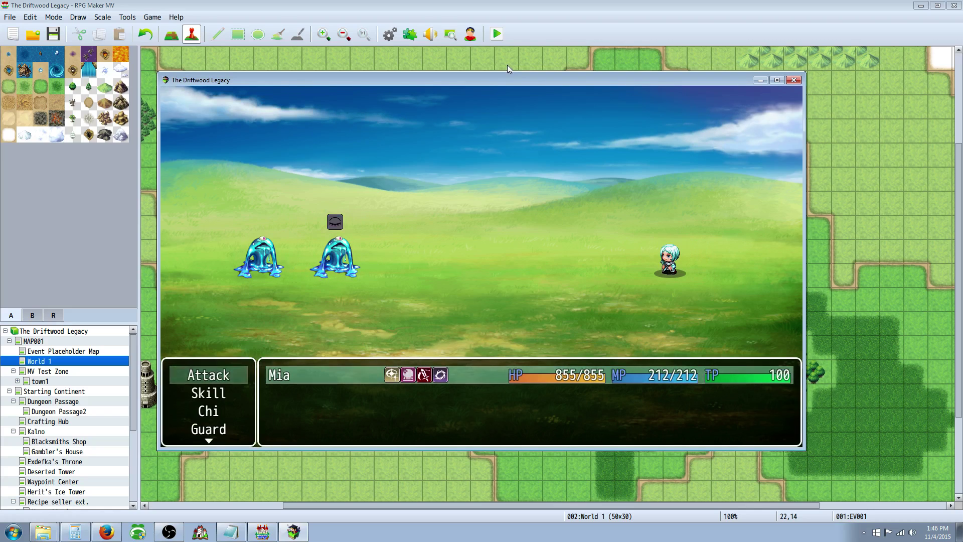
key("Return")
key("Return")
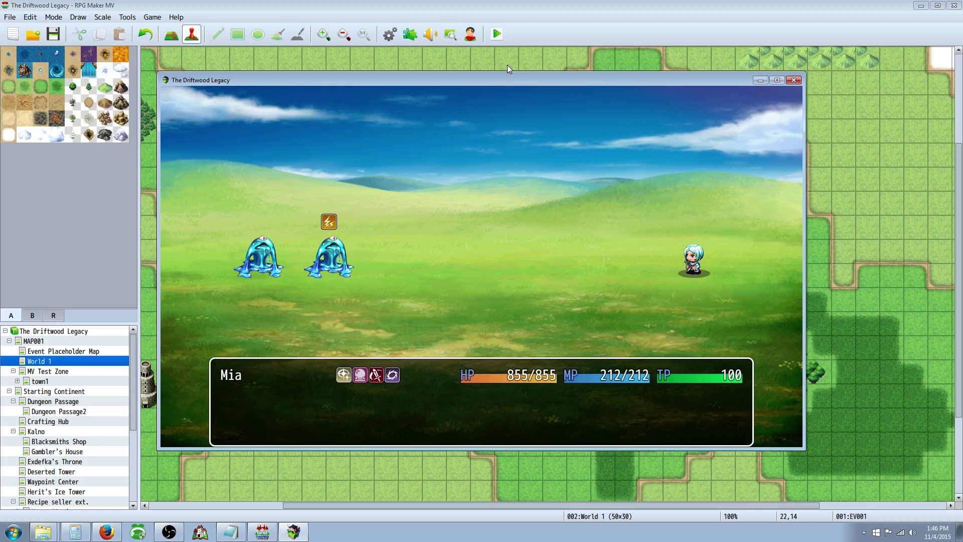
key("Return")
key("Return")
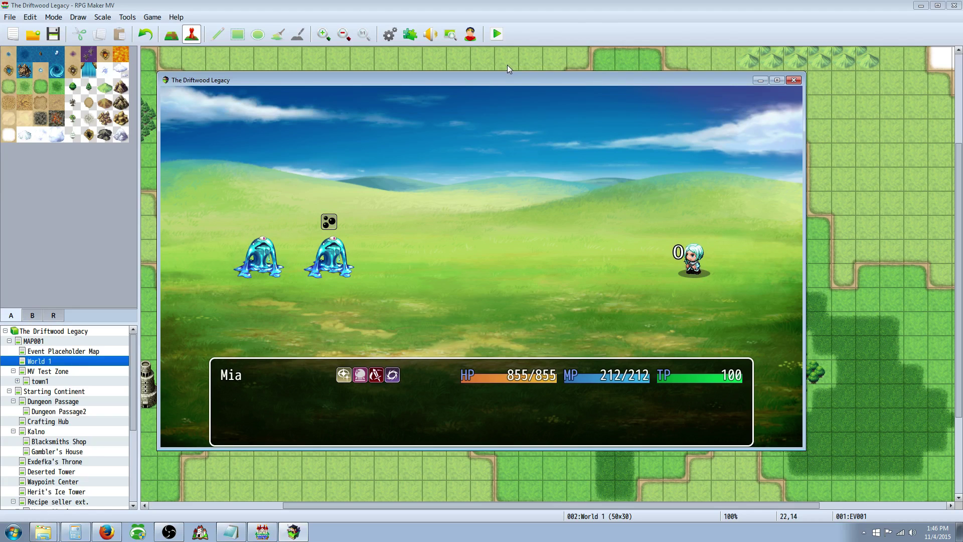
key("Return")
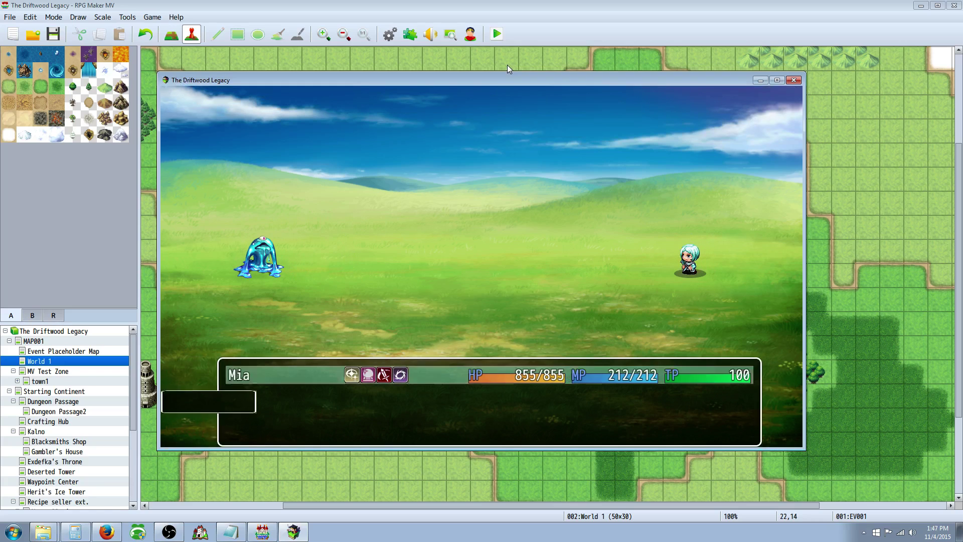
- Attack Slime A every turn to inflict states, landing a 102-damage hit while it survives
key("Return")
key("Return")
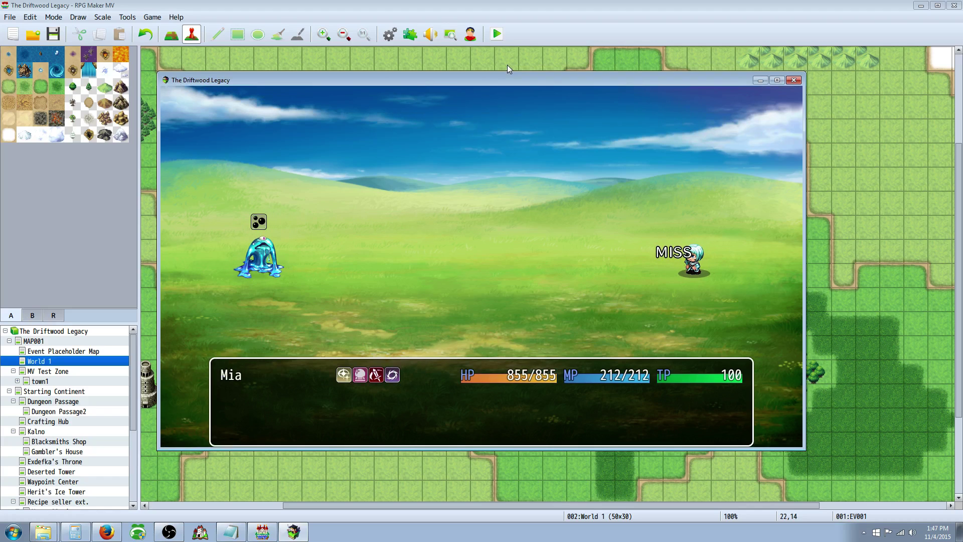
key("Return")
key("Return")
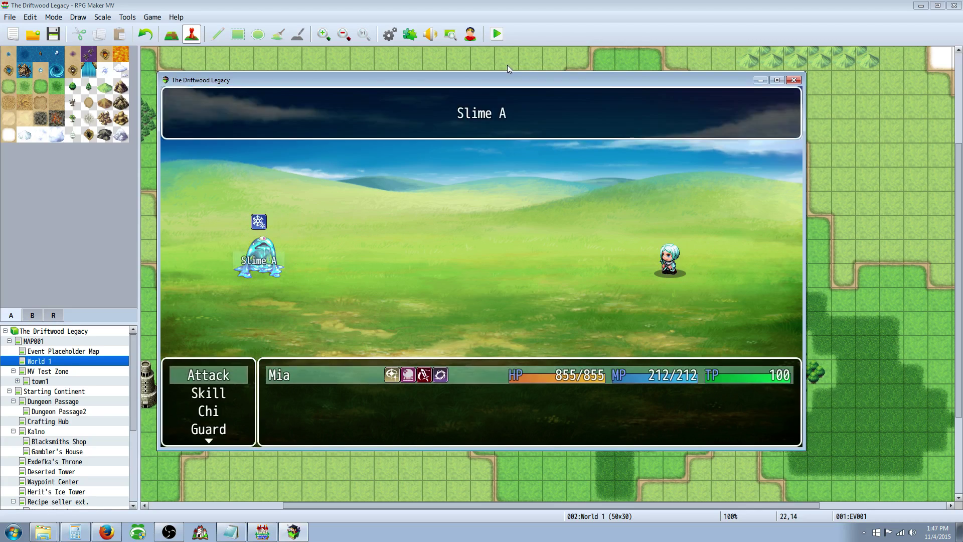
key("Return")
key("Return")
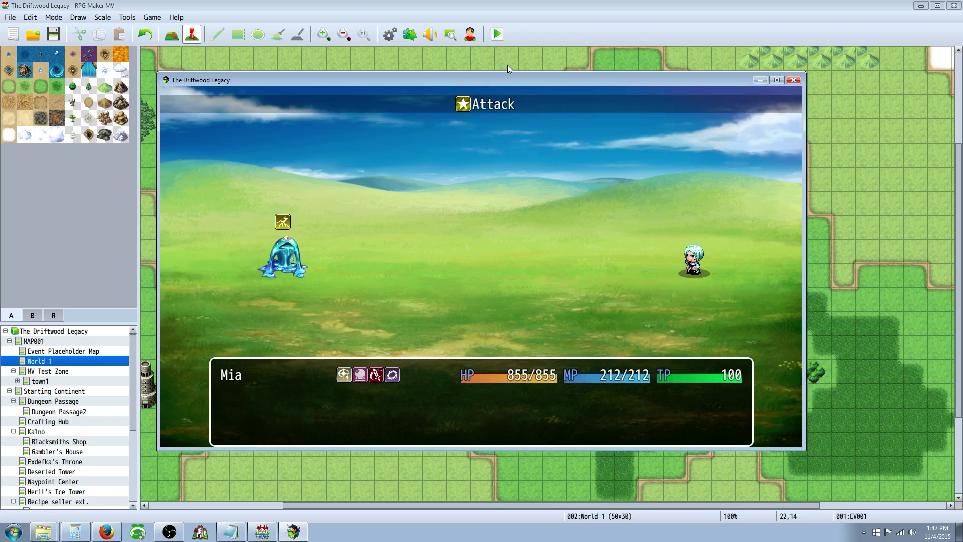
key("Return")
key("Return")
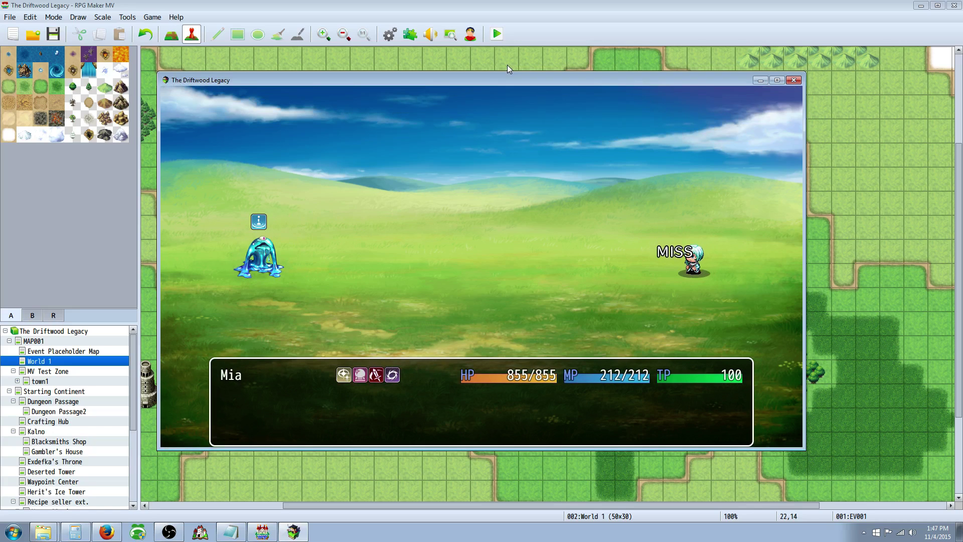
key("Return")
key("Return")
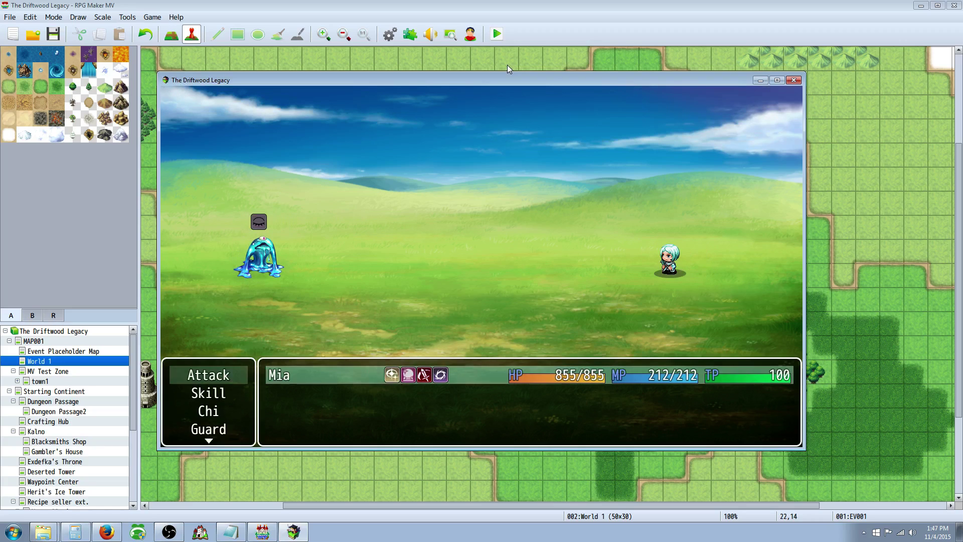
key("Return")
key("Return")
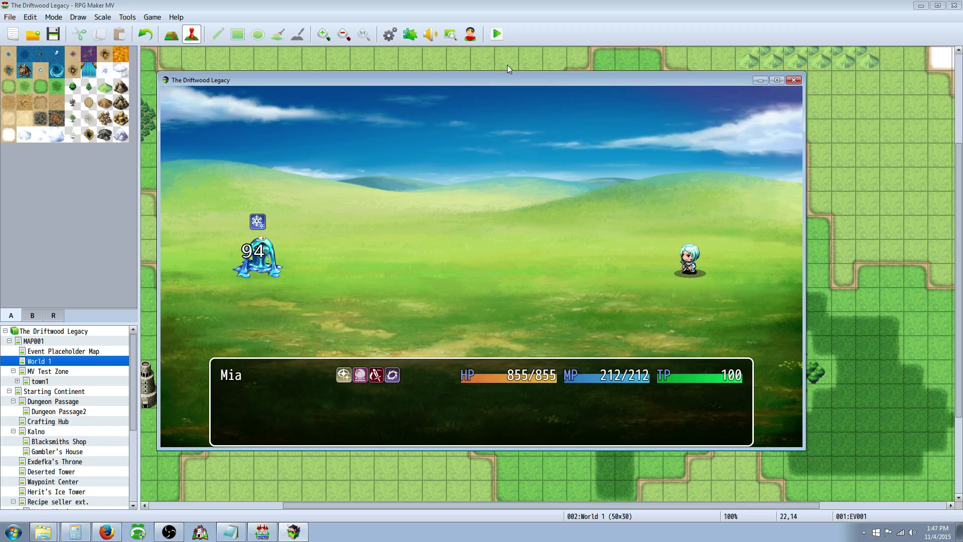
key("Return")
key("Return")
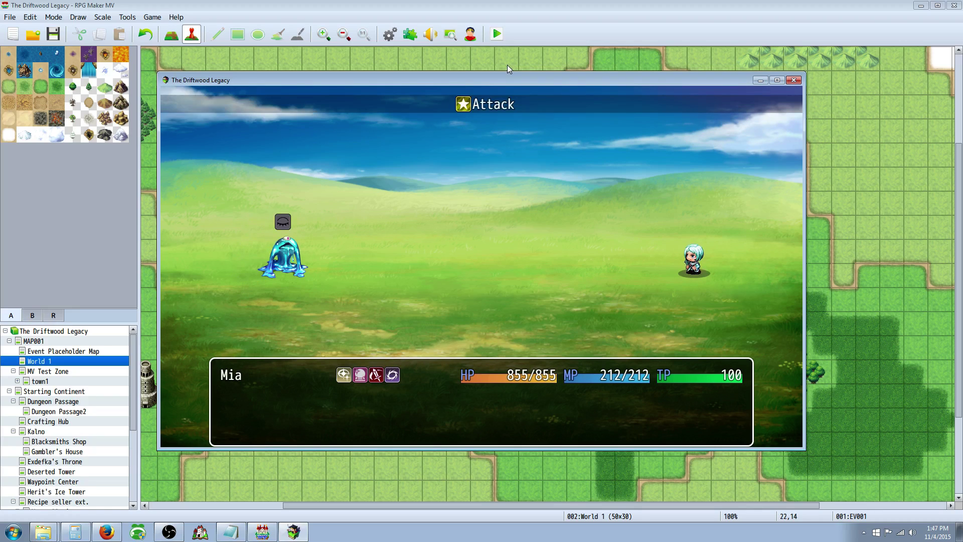
key("Return")
key("Return")
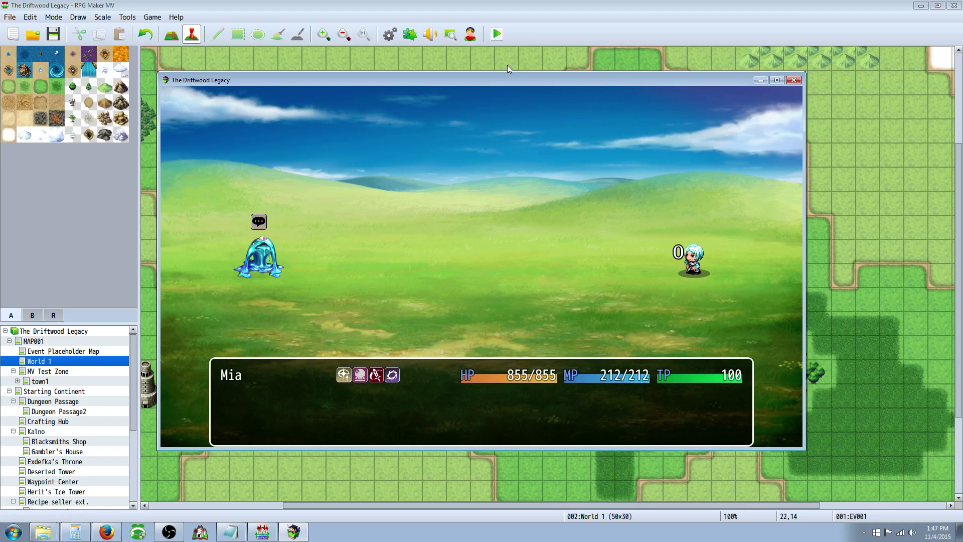
key("Return")
key("Return")
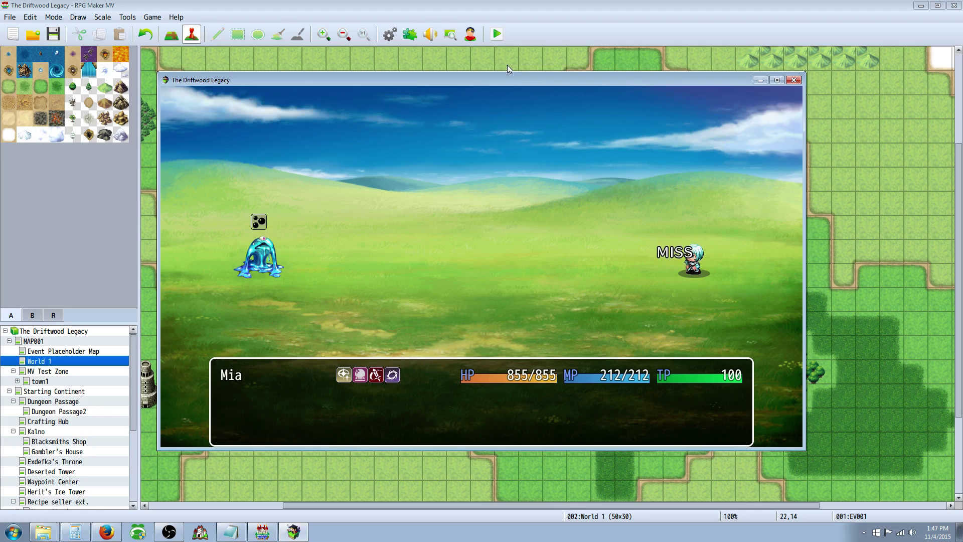
key("Return")
key("Return")
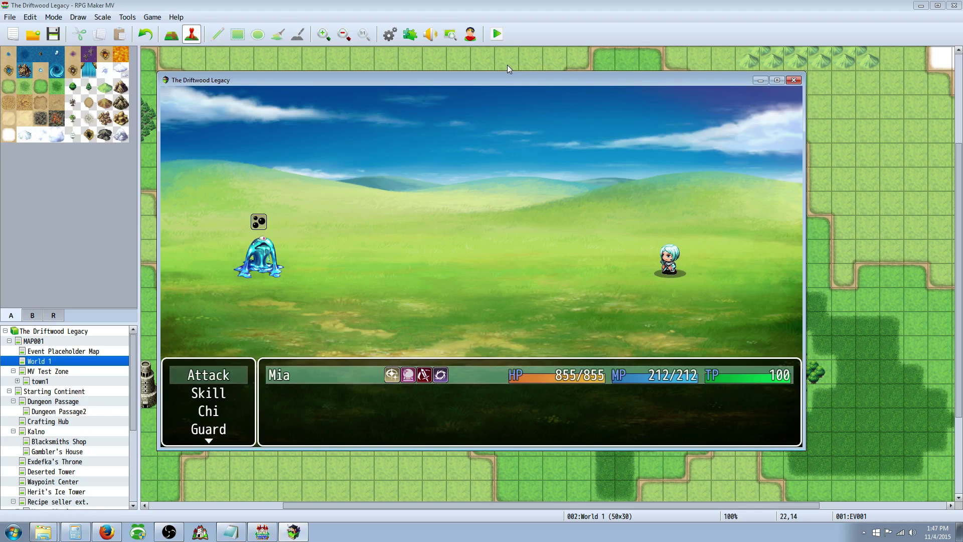
left_click(793, 80)
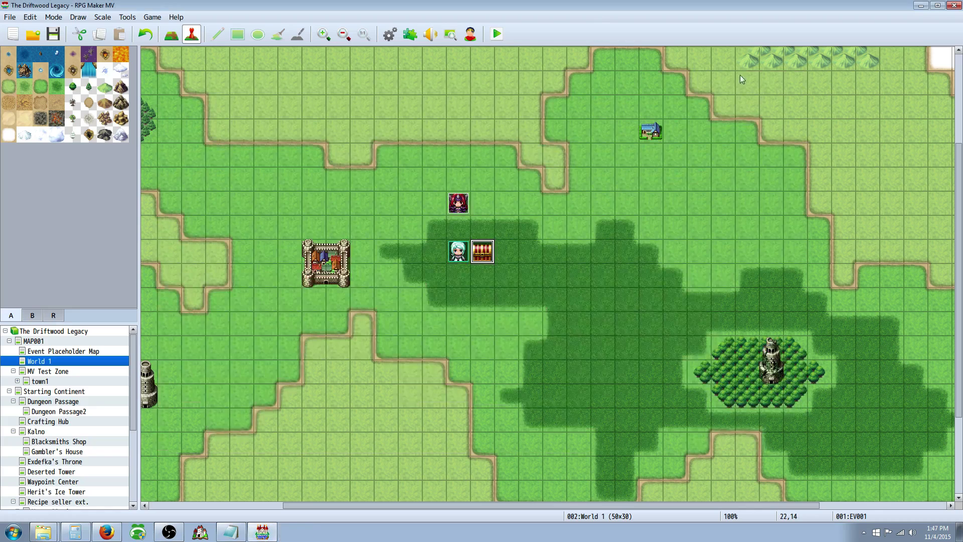
left_click(385, 34)
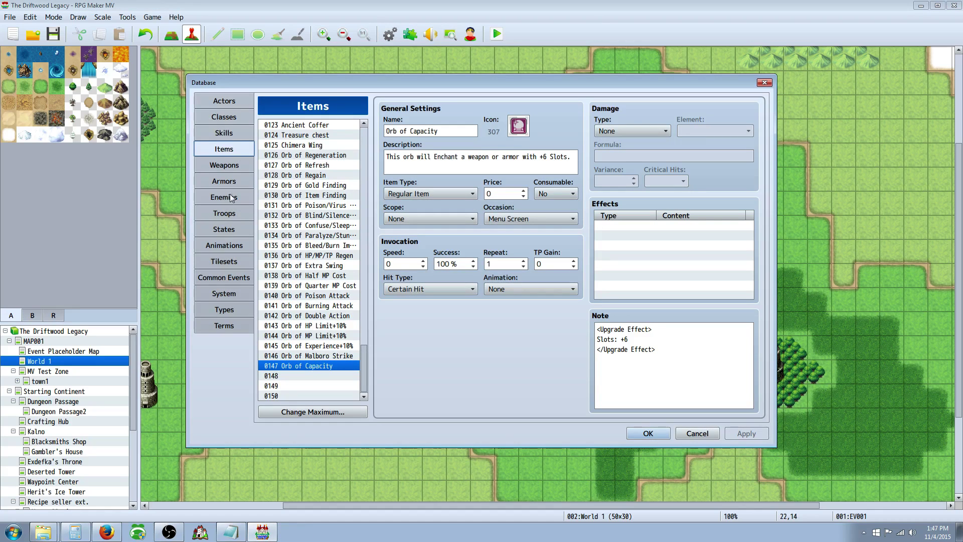
left_click(227, 200)
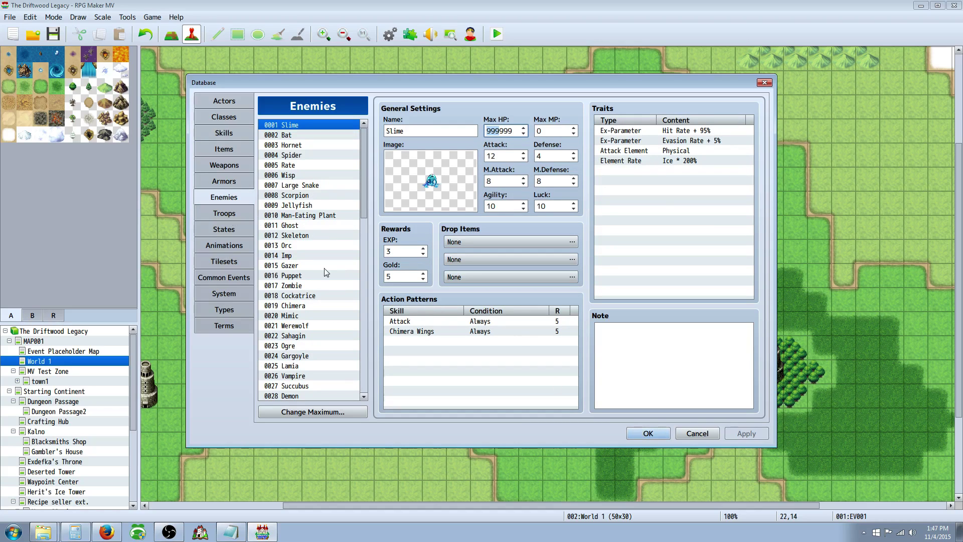
left_click(226, 260)
left_click(227, 244)
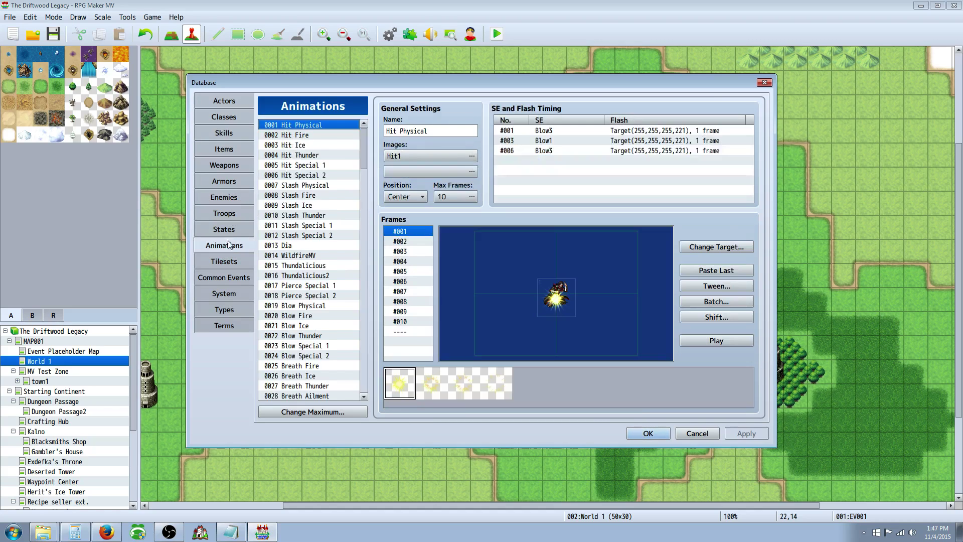
left_click(224, 229)
left_click(232, 214)
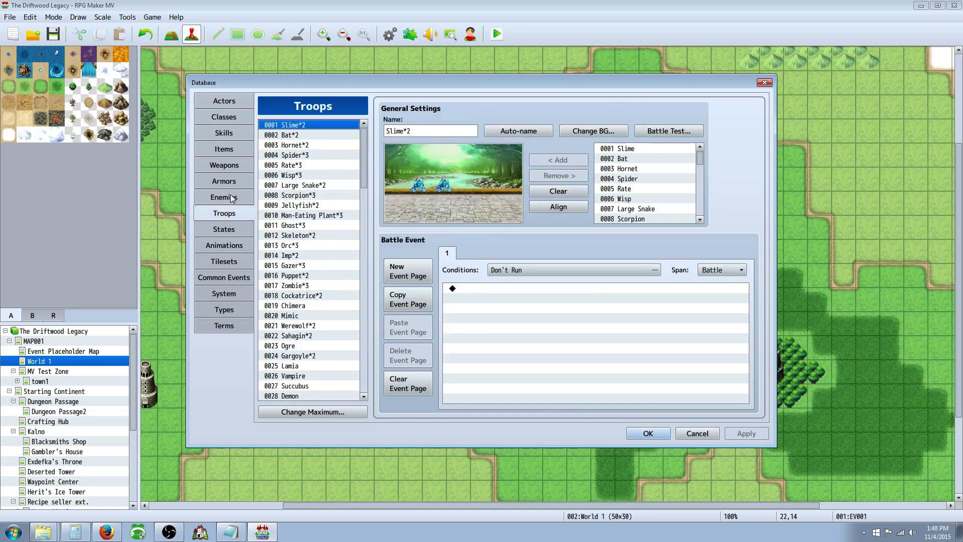
left_click(224, 201)
left_click(232, 185)
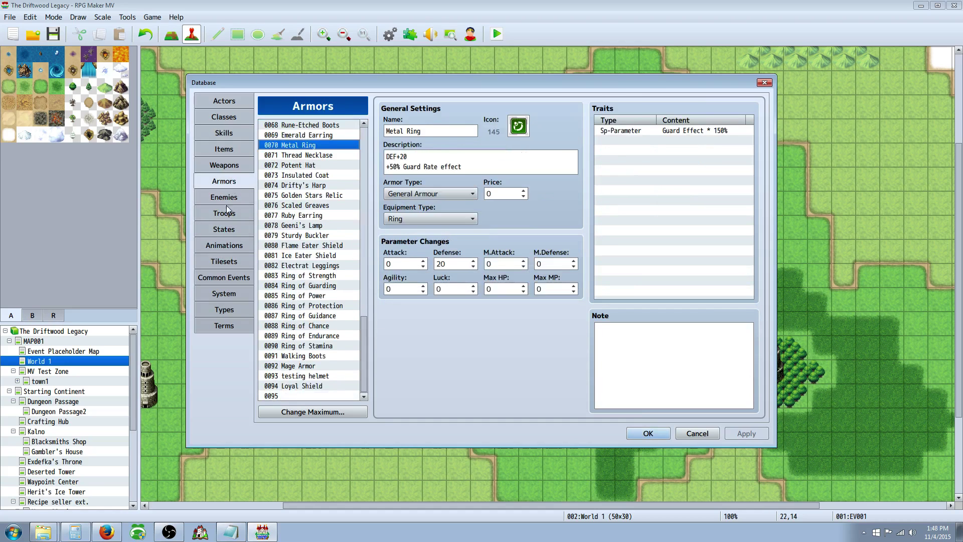
left_click(233, 261)
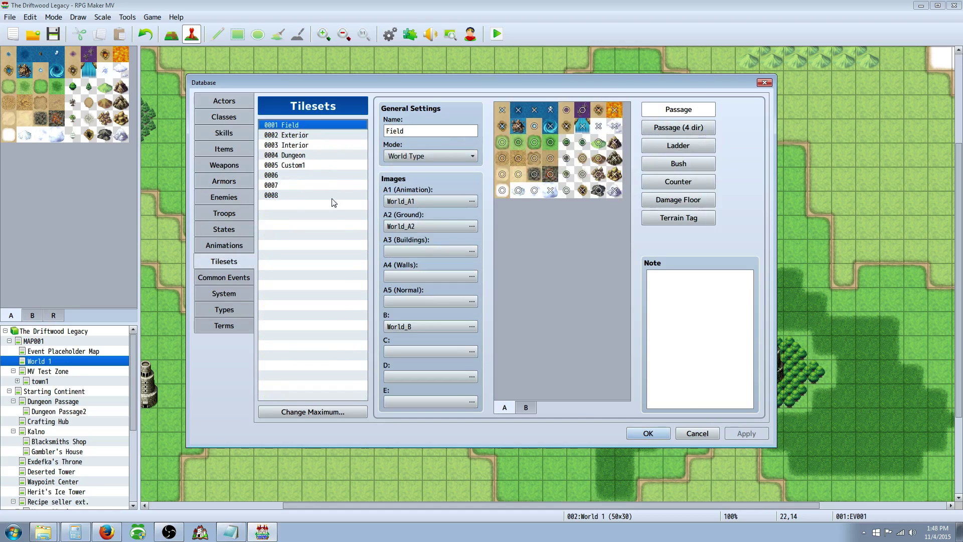
left_click(649, 434)
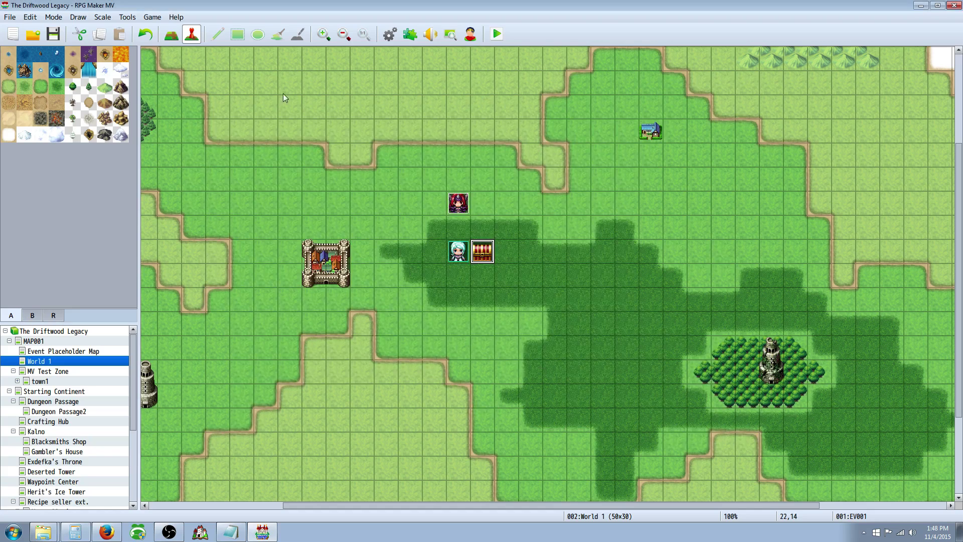